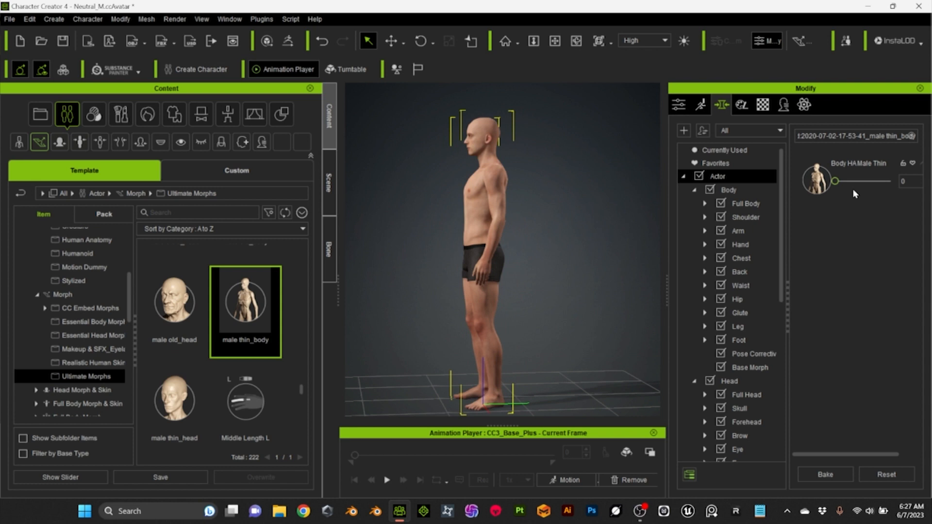
Apply the Male Thin realistic human full skin to the neutral male character
scroll(258, 359, down, 5)
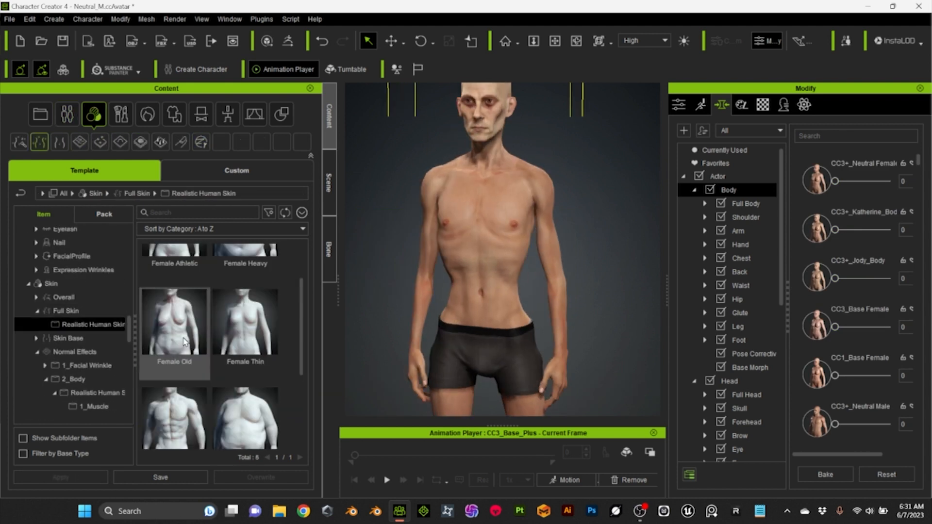
double_click(246, 395)
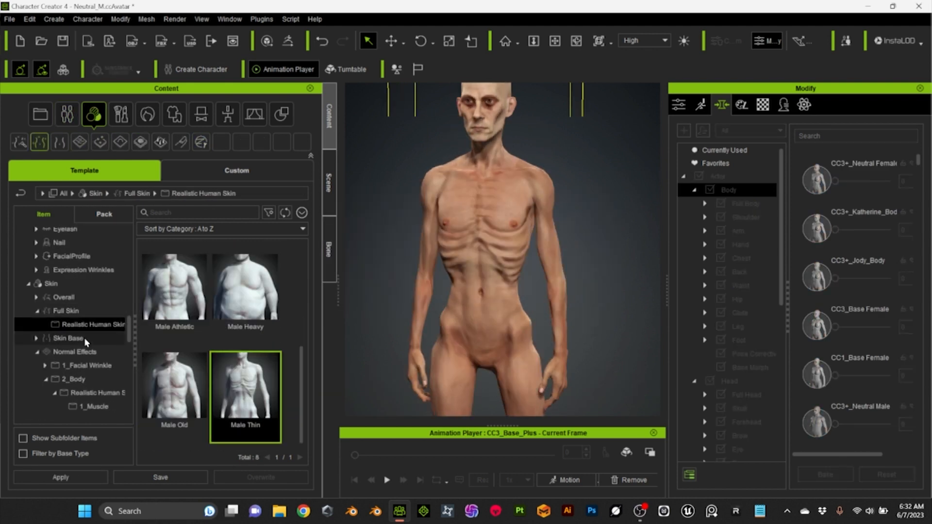
Browse the skin library's normal effect folders for realistic human body details
scroll(492, 241, up, 10)
scroll(88, 364, down, 1)
click(45, 333)
click(108, 347)
click(104, 359)
scroll(209, 349, down, 3)
scroll(94, 292, down, 3)
click(95, 291)
click(99, 357)
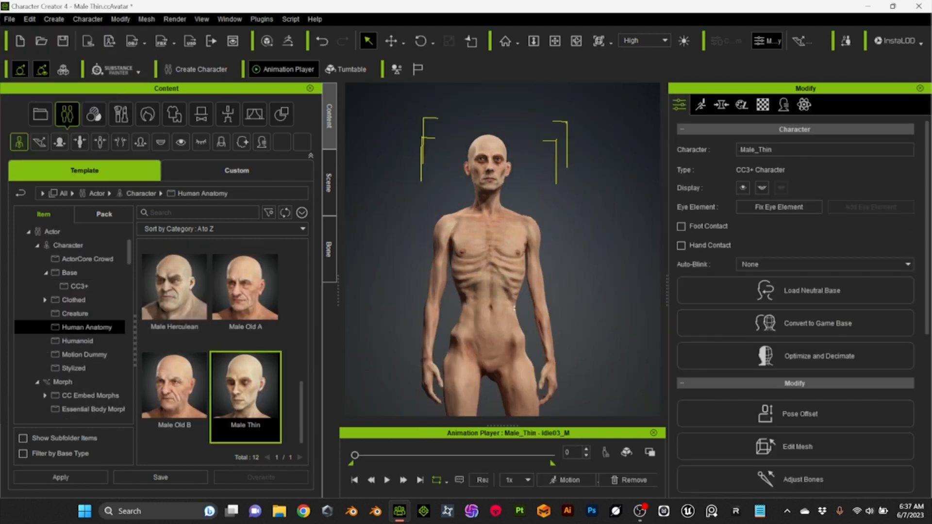
Add the Facial Fine Wrinkle normal effect to the Male Thin character's face and set its mask expansion to 0.44
scroll(123, 310, down, 20)
scroll(88, 341, up, 1)
click(89, 317)
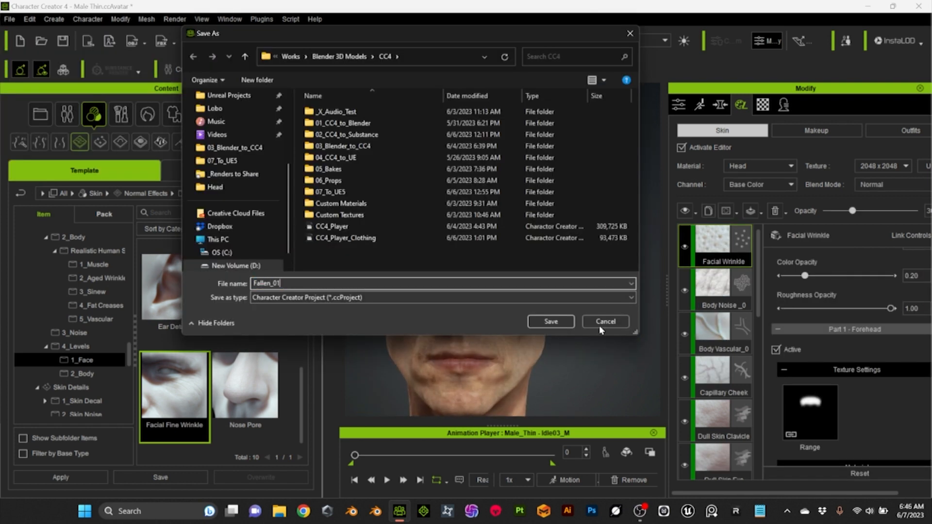
Save the project as Fallen_01 and apply the Worn nail effect from the realistic human skin library
key(Return)
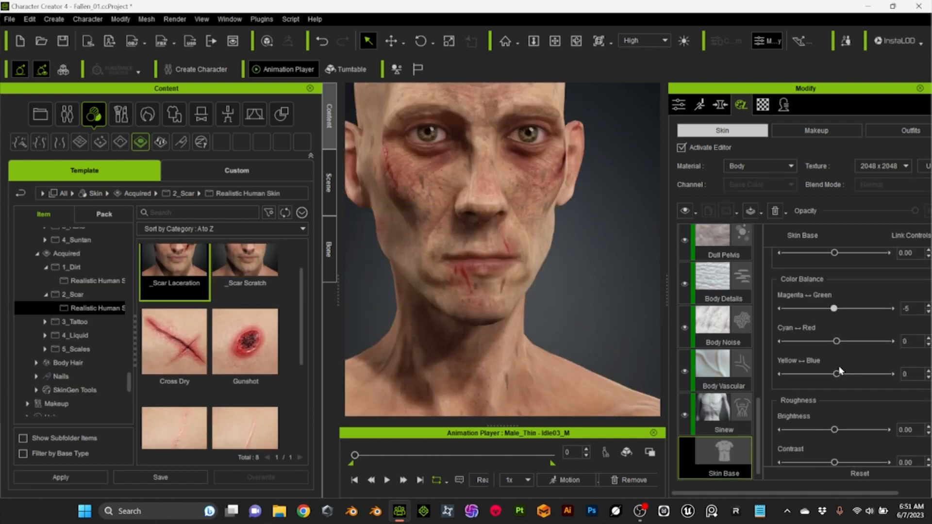
scroll(840, 372, down, 5)
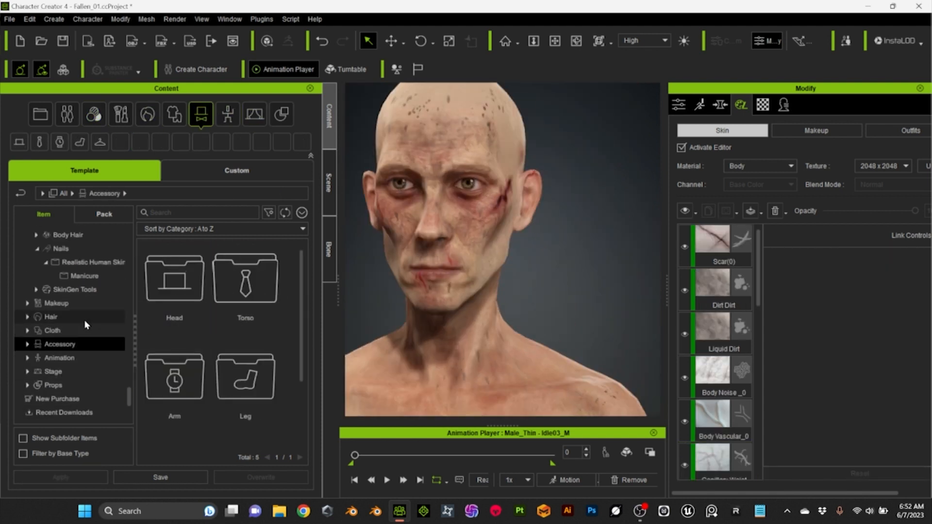
click(85, 320)
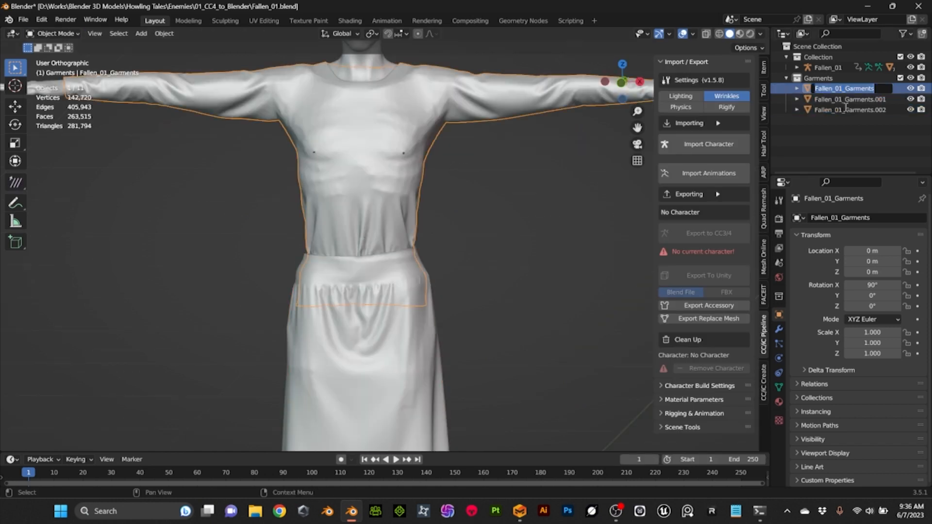
In Blender, rename the three imported garment meshes Pants HP, Shirt HP and Skirt HP
double_click(833, 111)
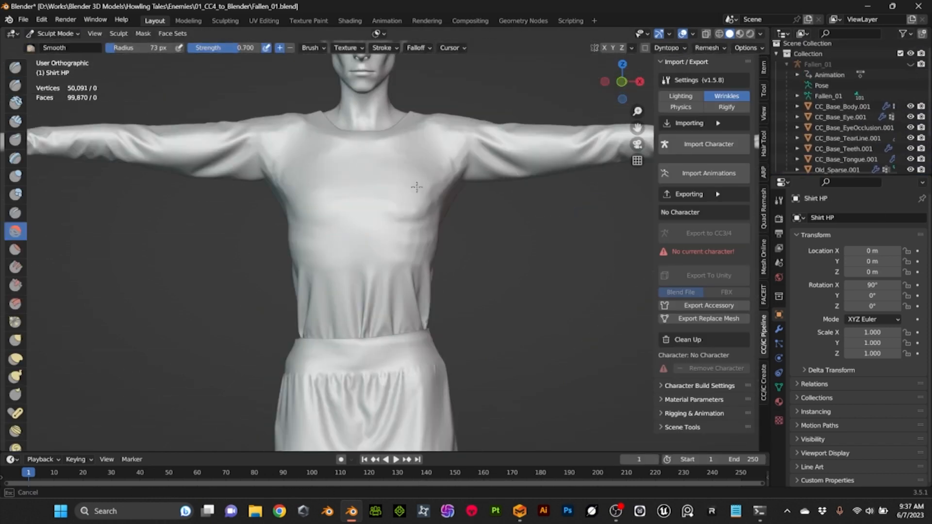
Isolate the garments and smooth the cloth surface of Pants HP with the Smooth sculpt brush
mouse_move(437, 184)
middle_down()
mouse_move(249, 183)
mouse_move(284, 193)
mouse_move(440, 188)
mouse_move(395, 166)
middle_up()
key(KP_Divide)
middle_drag(298, 281, 392, 263)
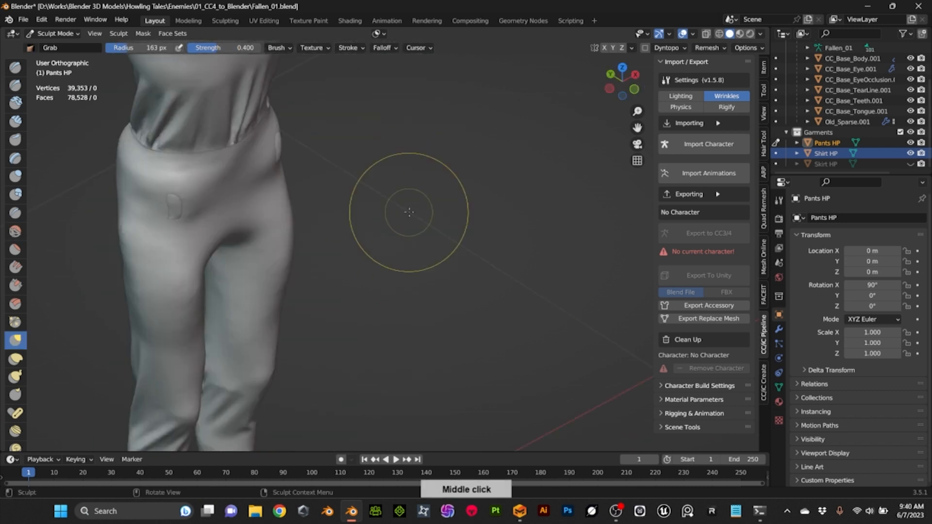
middle_drag(406, 214, 486, 129)
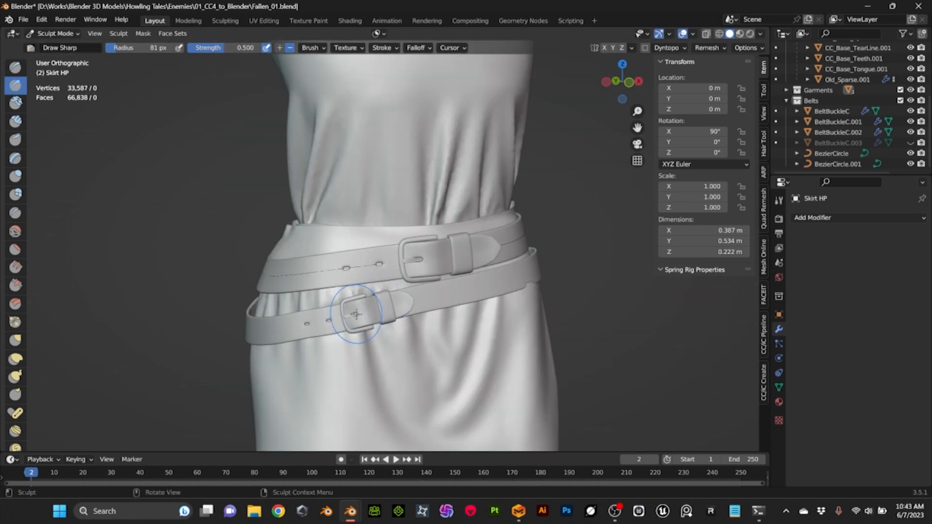
Carve creases into Skirt HP around the two belts with the Draw Sharp brush
middle_drag(527, 297, 518, 290)
mouse_move(379, 238)
middle_down()
mouse_move(514, 242)
mouse_move(573, 262)
mouse_move(622, 252)
middle_up()
click(15, 85)
middle_drag(319, 274, 423, 248)
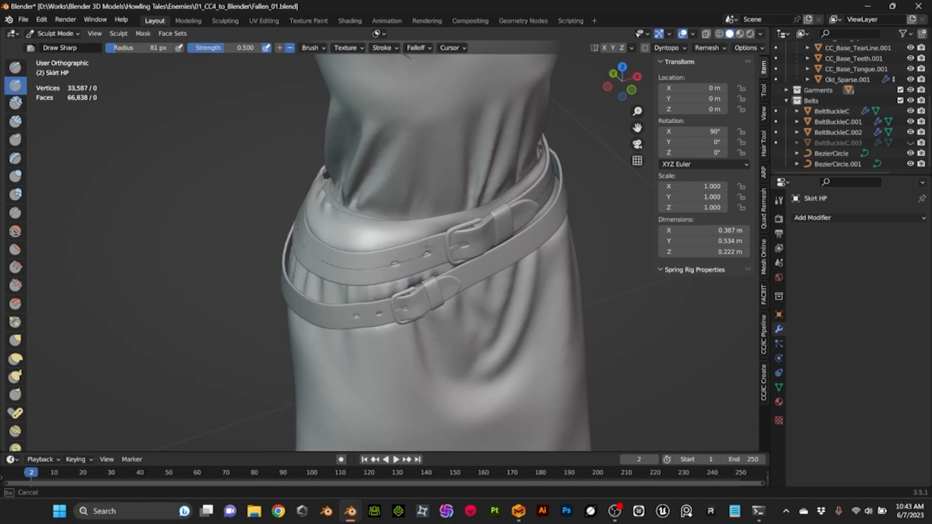
Refine the folds of Skirt HP beneath the belts using the Draw and Grab brushes
middle_drag(465, 285, 529, 279)
key(x)
mouse_move(370, 275)
middle_down()
mouse_move(383, 260)
mouse_move(352, 199)
middle_up()
scroll(379, 257, down, 2)
scroll(316, 292, up, 4)
key(g)
middle_drag(315, 292, 428, 303)
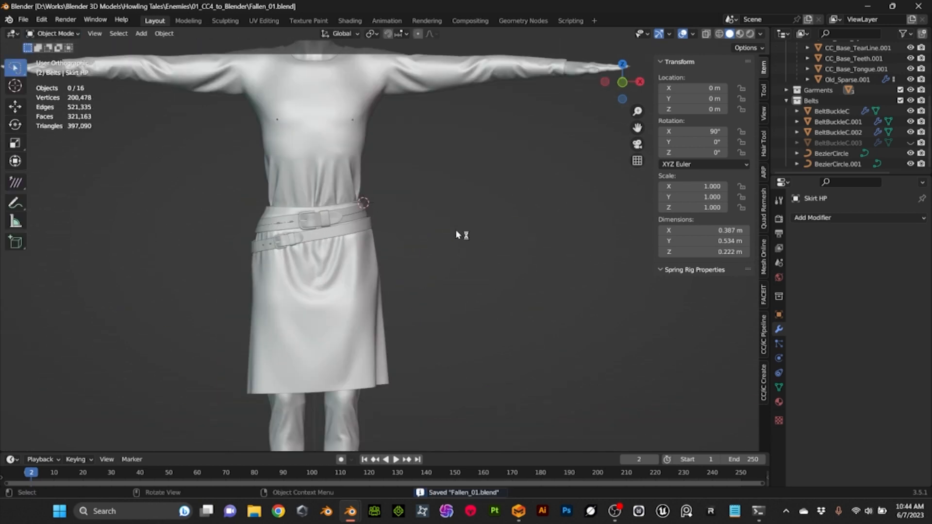
Collapse the existing collections and create a new collection named Garments LP
scroll(475, 247, up, 5)
click(818, 90)
scroll(826, 159, up, 5)
click(786, 57)
click(787, 78)
click(922, 33)
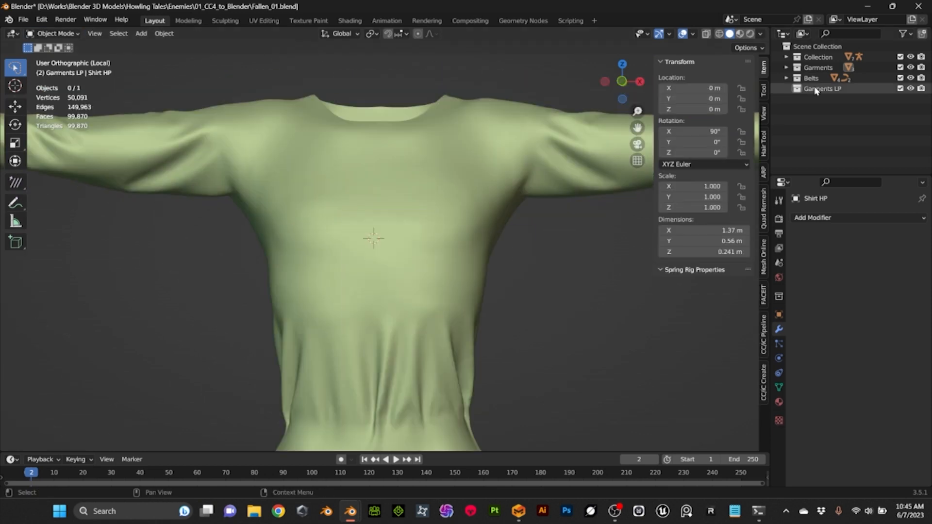
Shrinkwrap the plane above the surface of Shirt HP with a 0.001 m offset and shape its vertices into a low-poly shirt
click(859, 217)
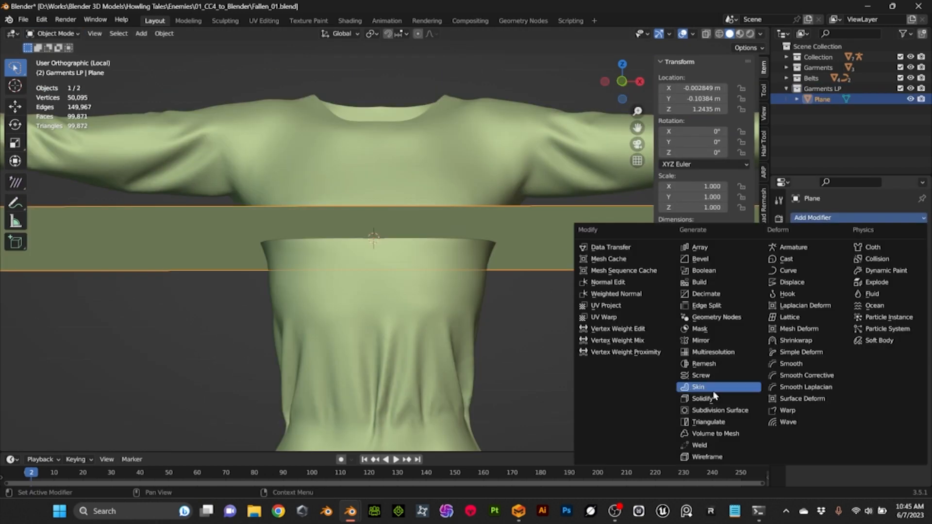
click(796, 340)
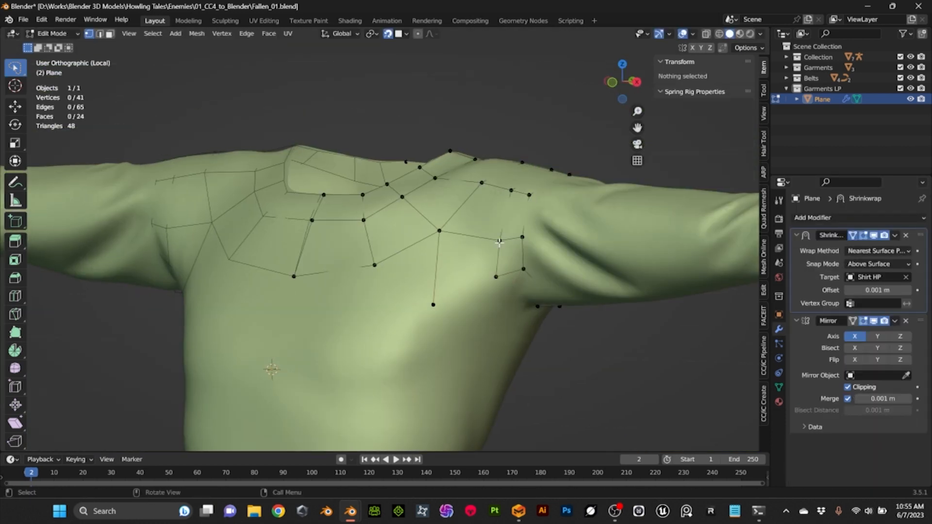
key(g)
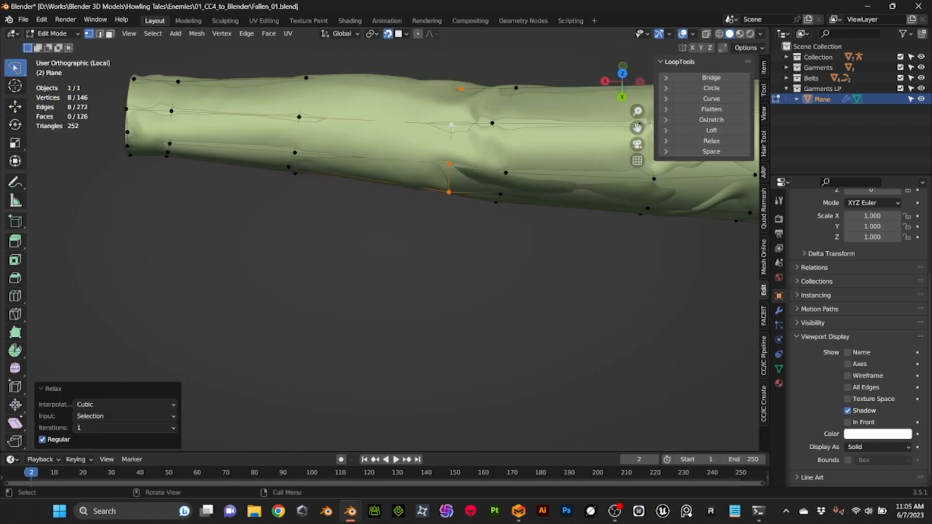
key(s)
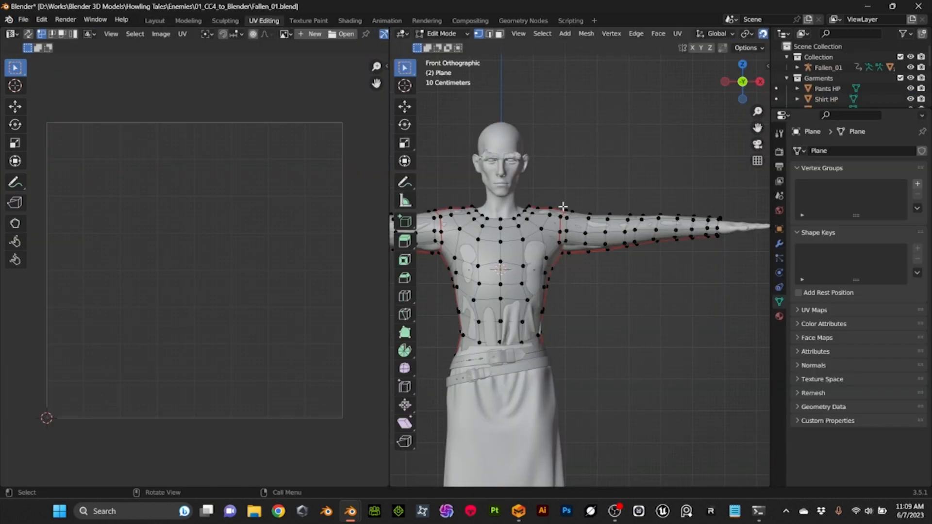
Apply the Mirror modifier of the retopologized plane and rename the mesh Shirt LP
click(563, 206)
key(a)
click(678, 34)
click(681, 44)
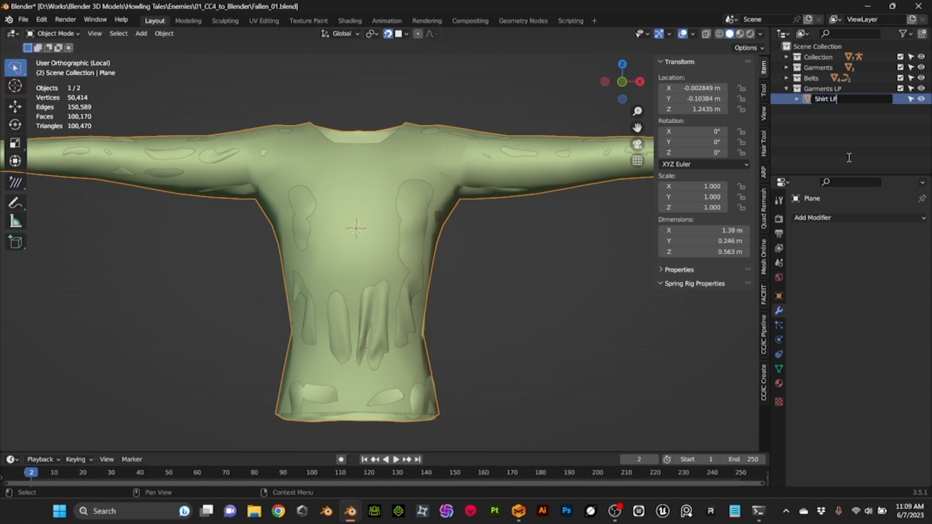
key(Return)
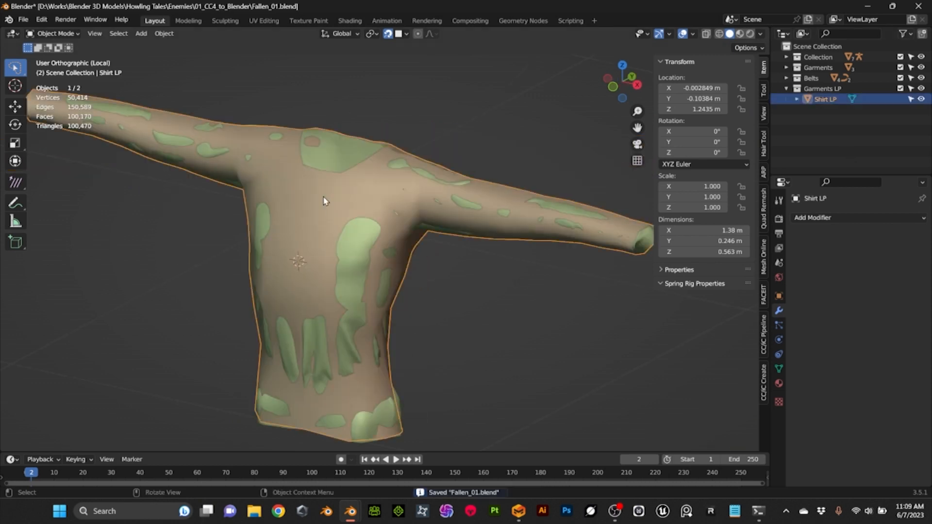
Export the low-poly shirt as Shirt_LP.fbx
click(23, 20)
click(184, 225)
right_click(359, 218)
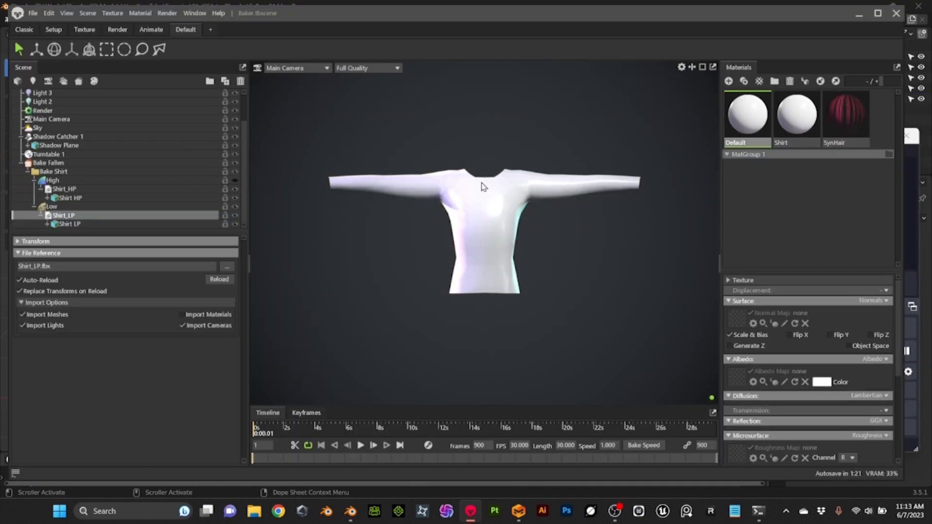
In Marmoset Toolbag, enable multiple texture sets for the shirt bake and open the baked maps folder for the Shirt material
scroll(203, 367, down, 1)
click(226, 358)
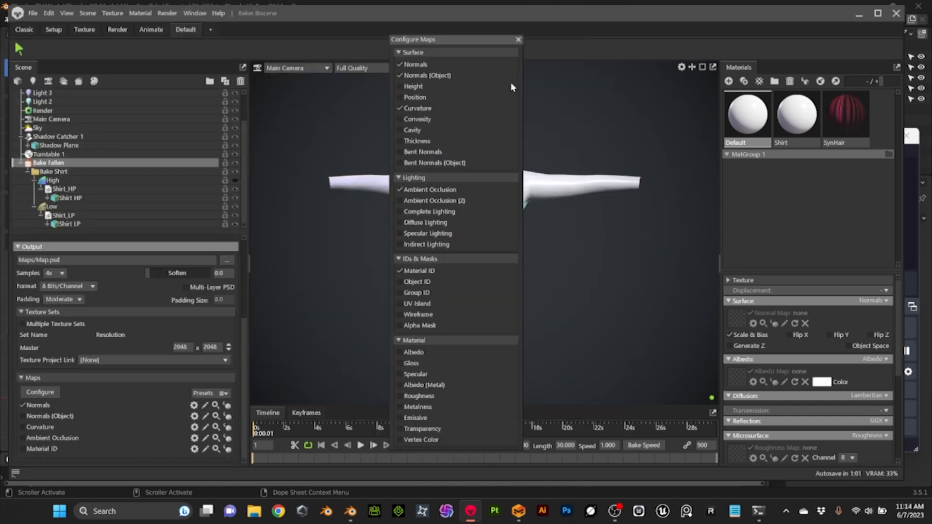
click(30, 325)
scroll(121, 419, down, 1)
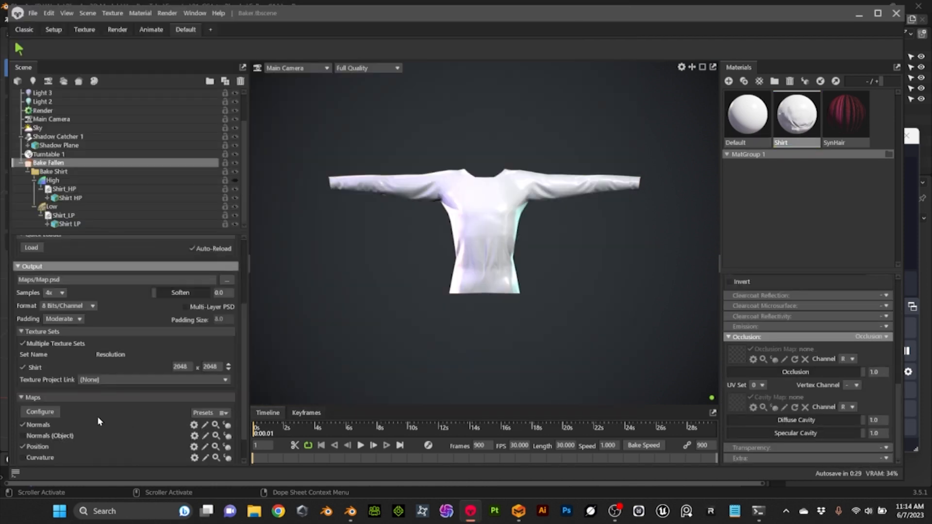
scroll(27, 434, down, 3)
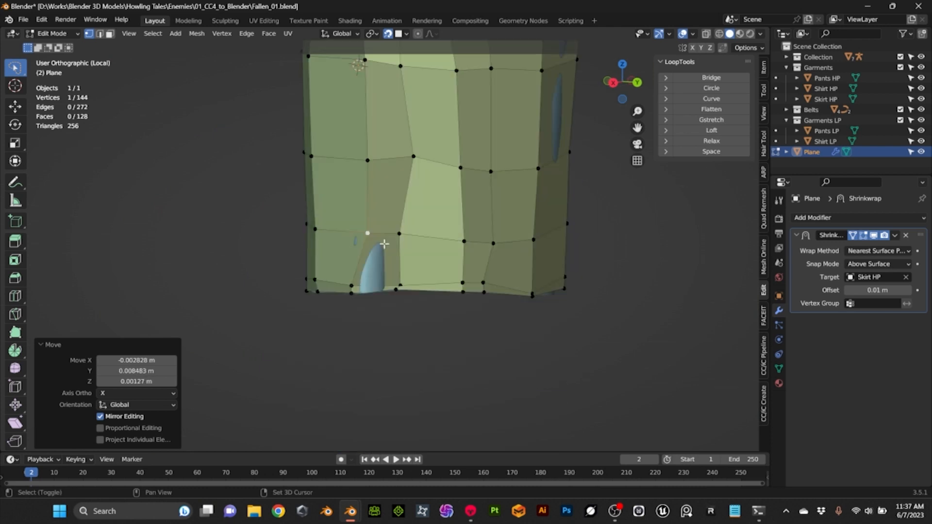
In Blender, move vertices of the low-poly skirt plane to cover the high-poly skirt along its side and hem
key(g)
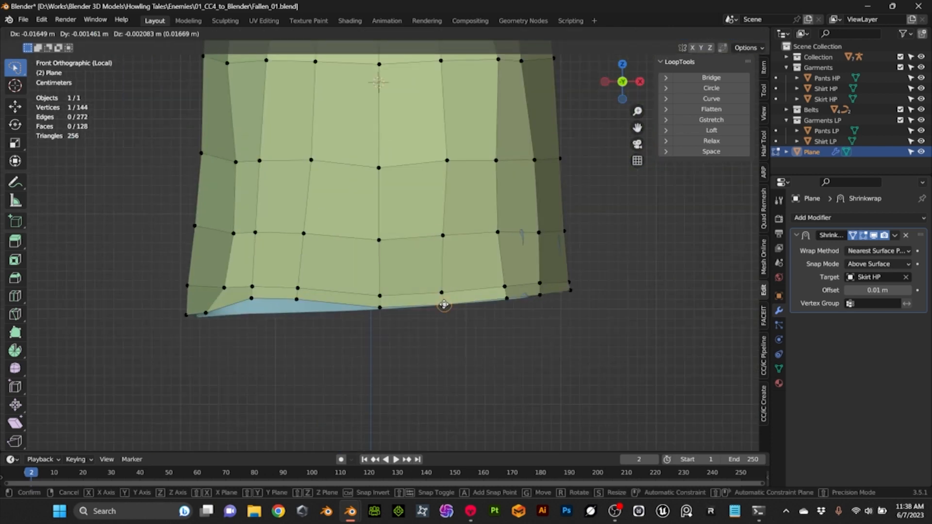
click(444, 305)
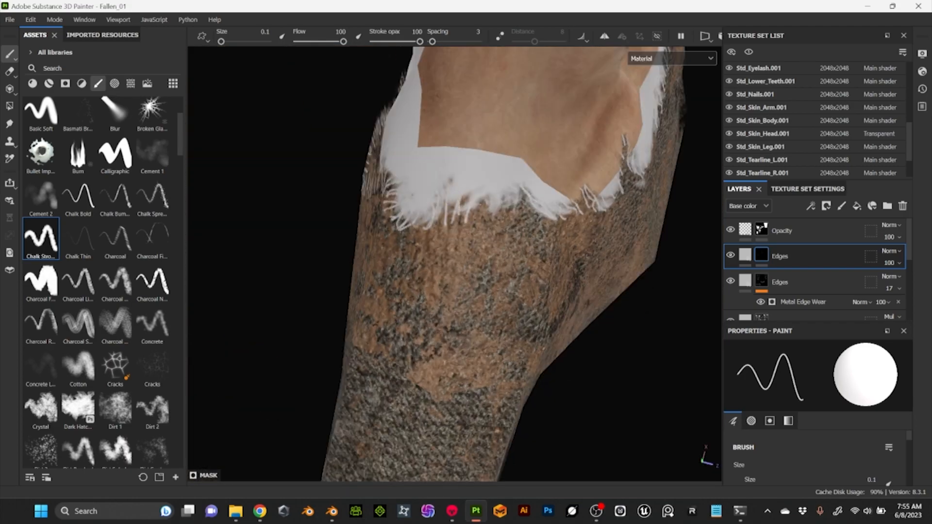
In Substance 3D Painter, paint frayed threads along the shirt's neckline on the Edges layer mask with the Chalk Strong brush
alt+drag(436, 272, 582, 252)
drag(587, 213, 571, 253)
alt+drag(607, 184, 403, 194)
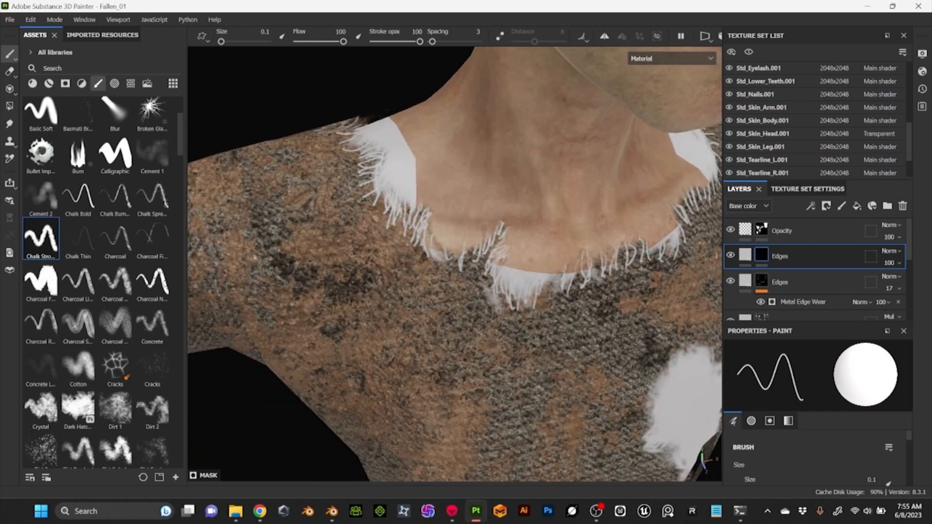
drag(549, 276, 545, 311)
drag(575, 263, 572, 287)
alt+drag(534, 291, 553, 296)
Paint frayed threads along the left and bottom rim of the shirt's chest hole
alt+middle_drag(607, 369, 466, 310)
drag(413, 340, 391, 356)
alt+drag(547, 405, 569, 404)
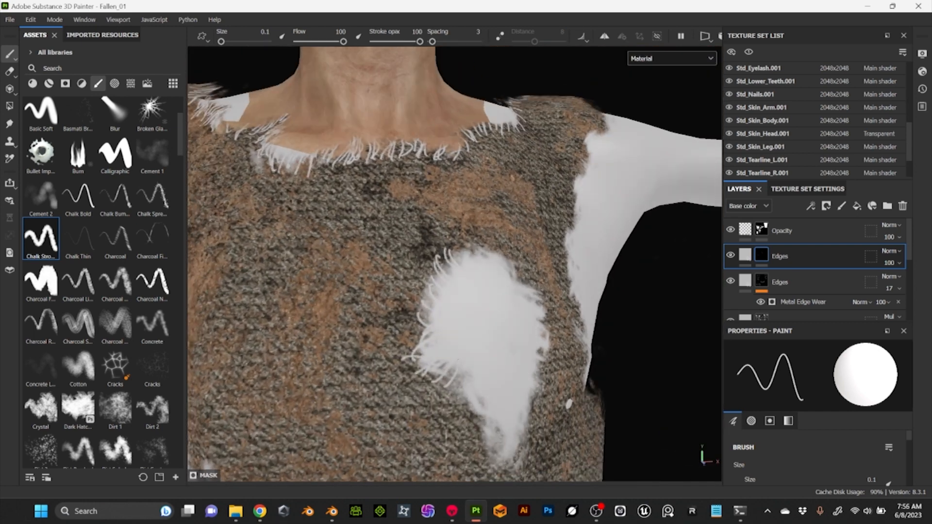
alt+drag(458, 360, 439, 272)
drag(442, 286, 432, 305)
drag(452, 299, 443, 311)
drag(466, 314, 447, 323)
drag(472, 331, 448, 348)
drag(471, 332, 462, 356)
drag(476, 328, 472, 362)
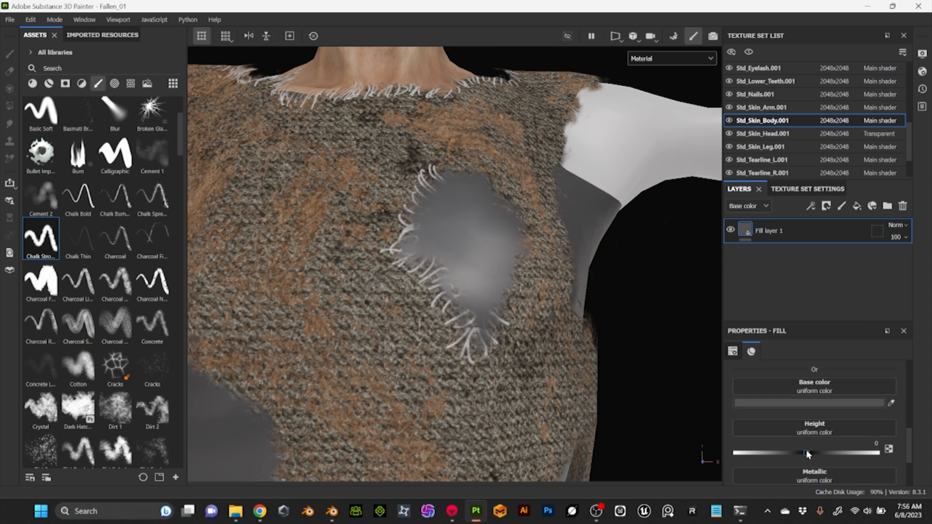
Adjust the surface properties of the gray fill layer on the Std_Skin_Body.001 texture set
scroll(773, 385, down, 3)
scroll(818, 100, up, 4)
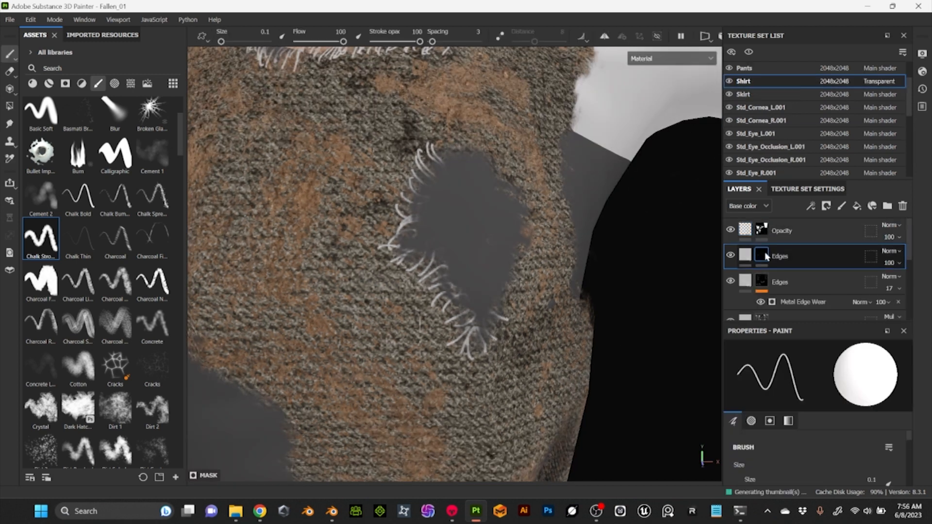
Return to the shirt's Edges layer mask and paint frayed threads around the top and right rim of the chest hole
drag(464, 154, 458, 140)
drag(488, 181, 507, 147)
alt+drag(606, 340, 590, 335)
drag(513, 239, 530, 274)
drag(502, 286, 515, 307)
Paint frayed threads down the front edge of the shirt's torn left armhole
alt+middle_drag(618, 136, 521, 260)
drag(501, 228, 484, 206)
drag(529, 176, 508, 189)
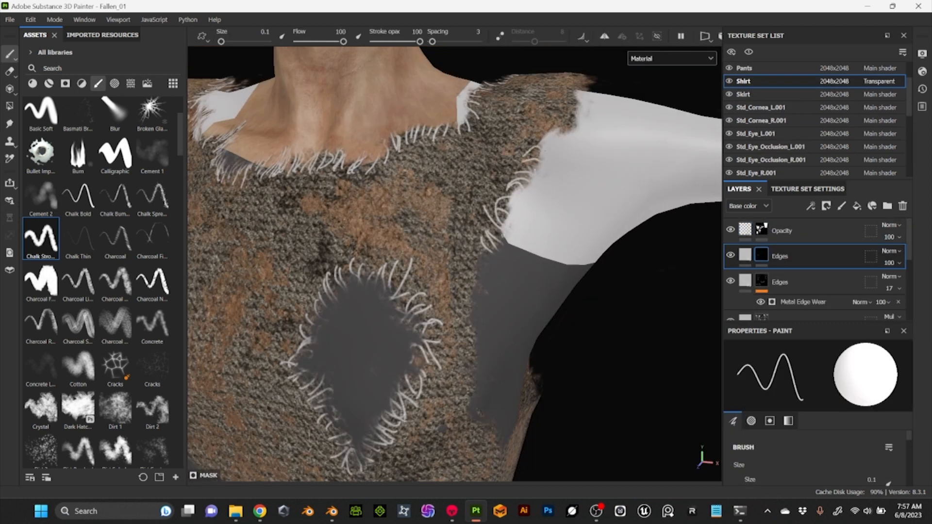
drag(578, 106, 562, 131)
alt+drag(583, 233, 549, 258)
alt+middle_drag(558, 292, 490, 194)
drag(453, 226, 436, 232)
drag(441, 278, 431, 284)
drag(441, 321, 431, 335)
Continue the frayed threads around the lower, underarm edge of the left armhole
alt+drag(558, 292, 437, 276)
alt+middle_drag(413, 233, 466, 262)
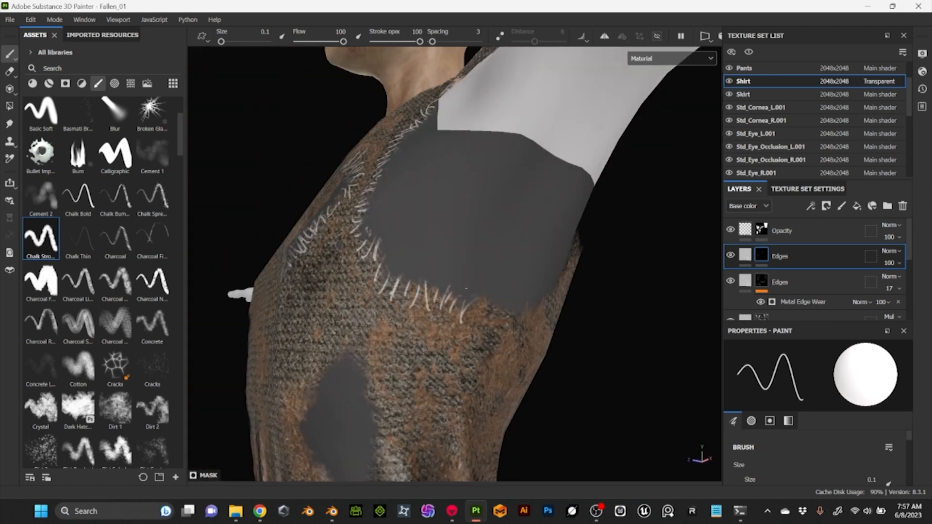
alt+drag(558, 291, 462, 286)
drag(515, 298, 509, 325)
drag(541, 292, 536, 326)
alt+drag(607, 291, 437, 291)
drag(507, 248, 490, 286)
alt+drag(558, 267, 524, 271)
alt+middle_drag(509, 218, 515, 248)
mouse_move(512, 182)
mouse_down()
mouse_move(533, 170)
mouse_move(501, 138)
mouse_up()
drag(502, 132, 484, 116)
Paint frayed threads along the back edge of the left armhole up to the shoulder
alt+drag(485, 272, 544, 262)
drag(502, 219, 476, 207)
mouse_move(388, 253)
alt+mouse_down()
mouse_move(503, 248)
mouse_move(413, 204)
alt+mouse_up()
drag(355, 219, 341, 234)
mouse_move(510, 218)
alt+mouse_down()
mouse_move(410, 205)
mouse_move(310, 170)
alt+mouse_up()
drag(455, 235, 430, 246)
drag(460, 261, 434, 271)
mouse_move(490, 277)
alt+mouse_down()
mouse_move(427, 290)
mouse_move(475, 272)
mouse_move(558, 276)
alt+mouse_up()
scroll(456, 272, down, 6)
scroll(457, 272, up, 3)
alt+middle_drag(437, 272, 456, 262)
scroll(457, 243, up, 4)
mouse_move(582, 339)
alt+mouse_down()
mouse_move(486, 353)
mouse_move(388, 340)
alt+mouse_up()
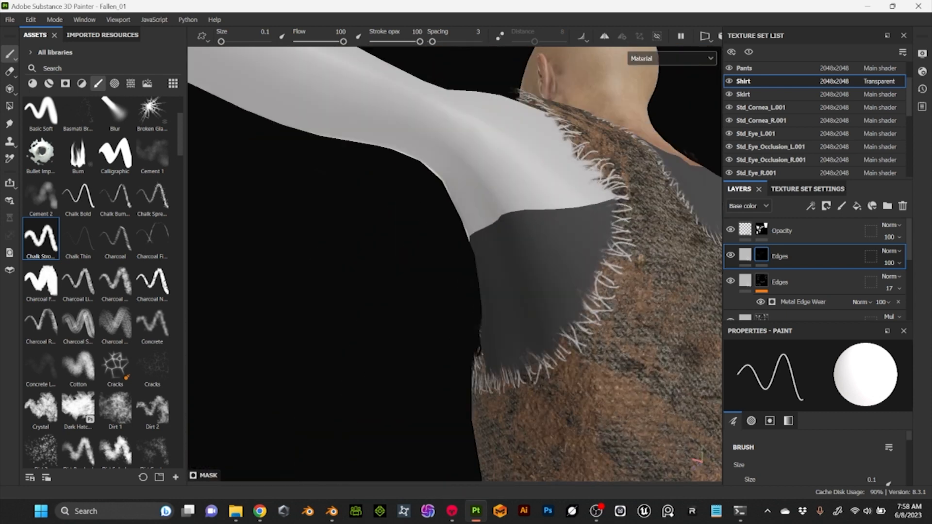
Paint frayed threads across the upper edge of the large tear on the shirt's right flank
scroll(456, 272, down, 6)
alt+drag(398, 272, 558, 272)
scroll(456, 272, up, 5)
scroll(447, 243, up, 2)
drag(410, 129, 415, 156)
drag(440, 116, 446, 142)
drag(465, 125, 464, 153)
drag(495, 140, 480, 161)
Paint frayed threads down the front edge of the large flank tear toward the waist
alt+drag(485, 272, 418, 272)
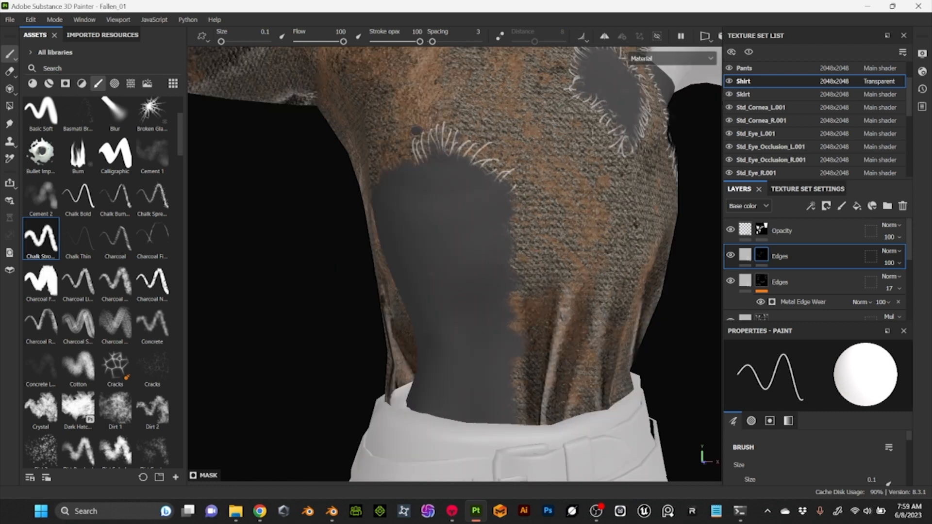
drag(523, 179, 506, 185)
drag(528, 199, 509, 219)
alt+drag(486, 272, 456, 274)
drag(529, 242, 513, 250)
drag(535, 255, 515, 270)
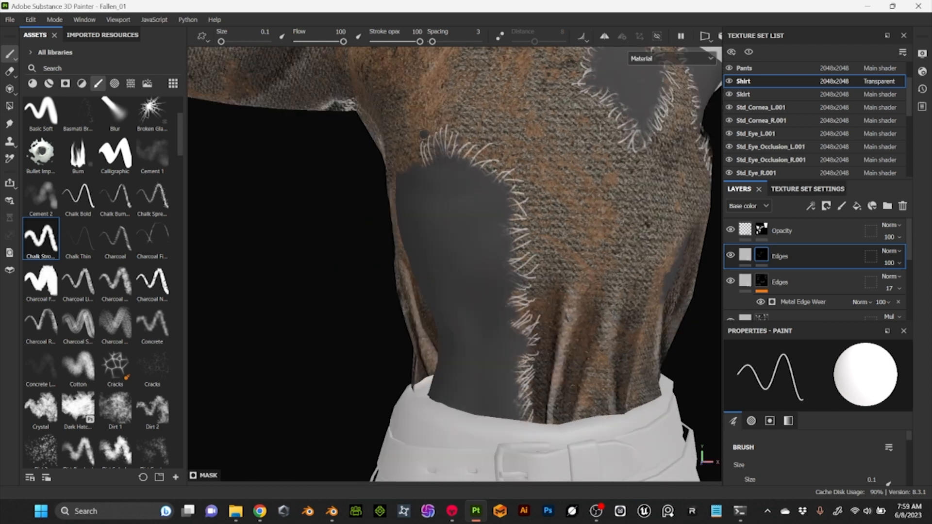
Fill in frayed threads along the upper and rear edges of the large flank tear
alt+drag(417, 272, 461, 271)
drag(452, 136, 459, 156)
drag(419, 142, 428, 153)
alt+drag(417, 272, 456, 272)
mouse_move(346, 154)
mouse_down()
mouse_move(365, 178)
mouse_move(357, 194)
mouse_up()
drag(329, 186, 344, 205)
mouse_move(389, 272)
alt+mouse_down()
mouse_move(451, 272)
mouse_move(427, 271)
alt+mouse_up()
Refine the shirt's Opacity mask with the inverted brush colour along the frayed edges of the large flank tear
click(761, 229)
key(x)
alt+drag(486, 272, 374, 267)
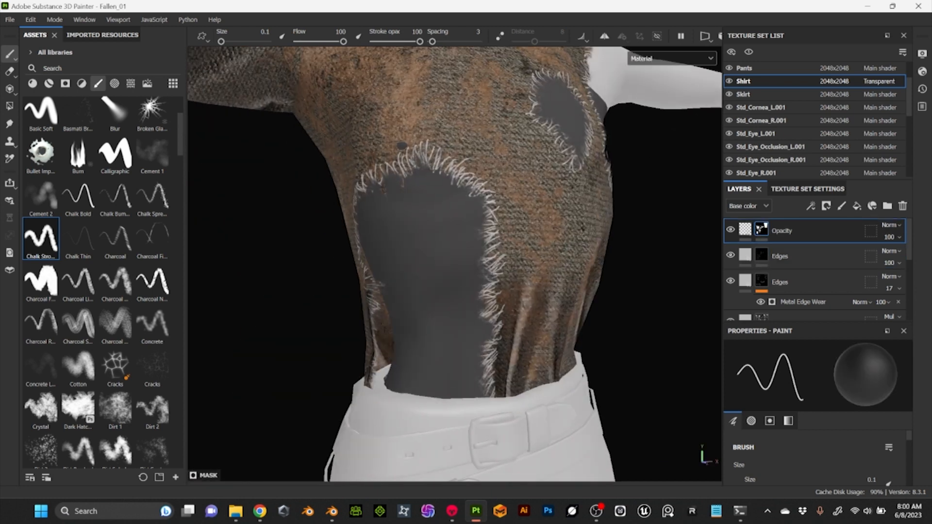
alt+middle_drag(437, 311, 461, 238)
alt+drag(427, 267, 525, 267)
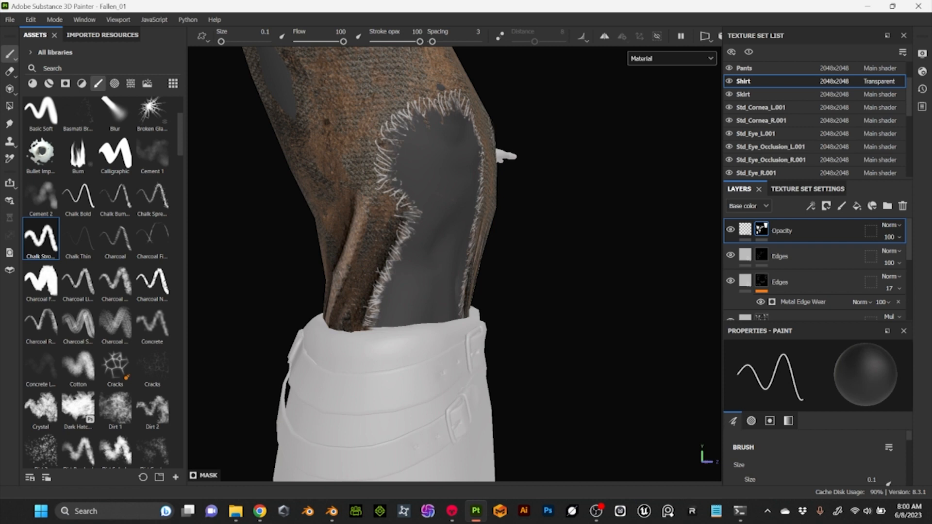
alt+drag(524, 218, 413, 223)
alt+right_drag(486, 252, 559, 262)
Refine the Opacity mask around the chest hole and the left armhole of the shirt
alt+middle_drag(602, 262, 575, 361)
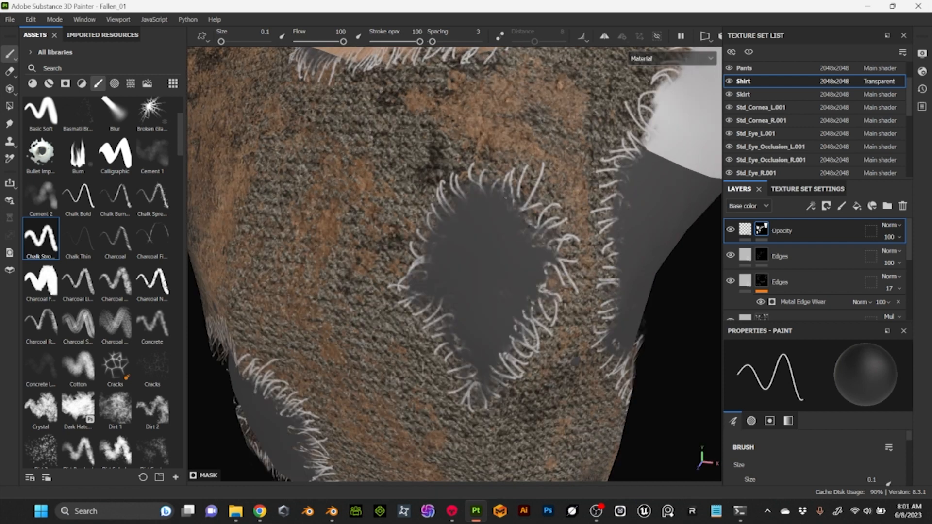
alt+drag(575, 361, 369, 365)
alt+middle_drag(369, 359, 359, 240)
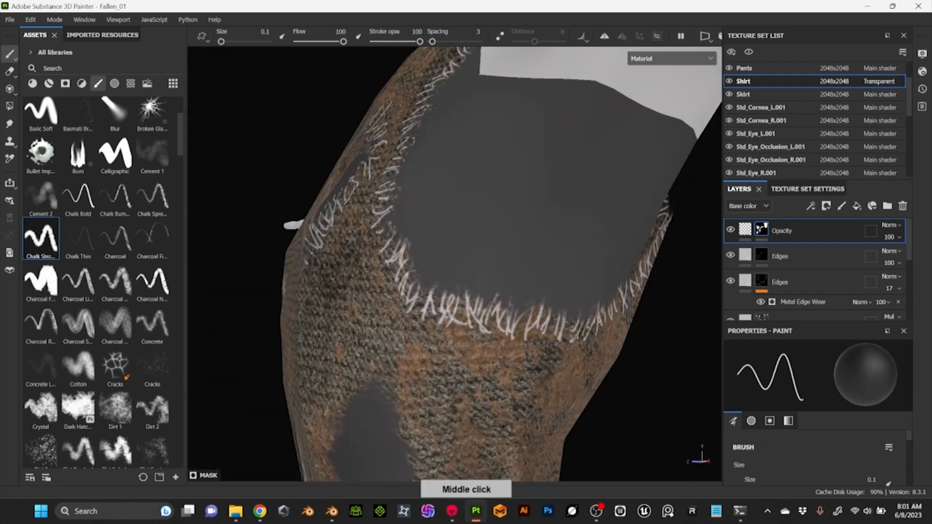
alt+drag(359, 240, 311, 242)
alt+middle_drag(311, 242, 315, 301)
alt+right_drag(556, 283, 427, 272)
alt+drag(428, 272, 559, 277)
Paint frayed threads on the upper Edges layer's mask along the first torn strip of the right sleeve's cuff
click(762, 255)
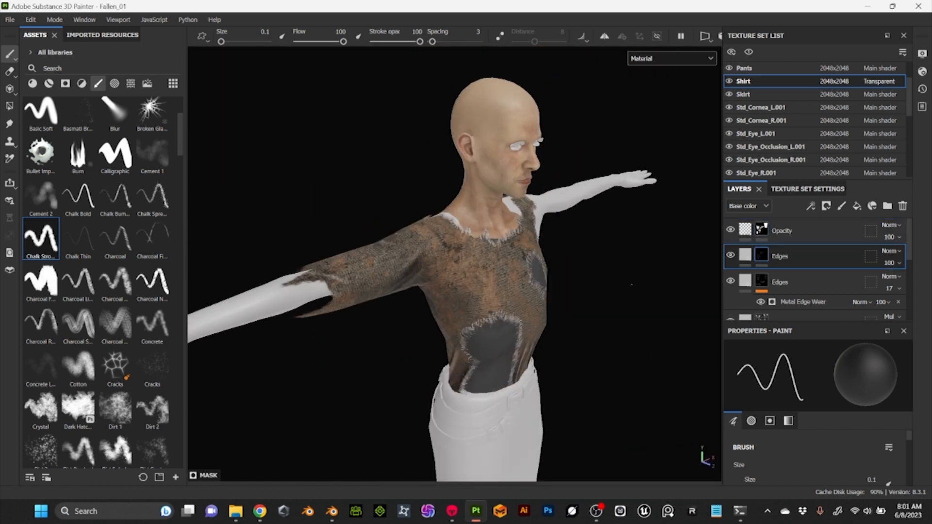
alt+drag(630, 285, 679, 330)
alt+right_drag(437, 271, 544, 281)
alt+middle_drag(388, 262, 448, 158)
alt+drag(449, 364, 276, 359)
alt+drag(572, 307, 592, 349)
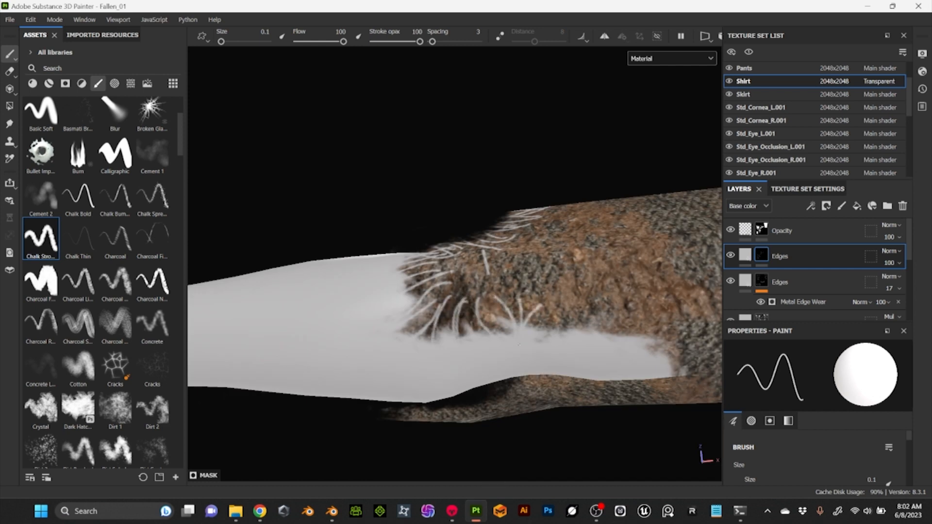
alt+middle_drag(645, 289, 553, 281)
alt+drag(552, 281, 532, 170)
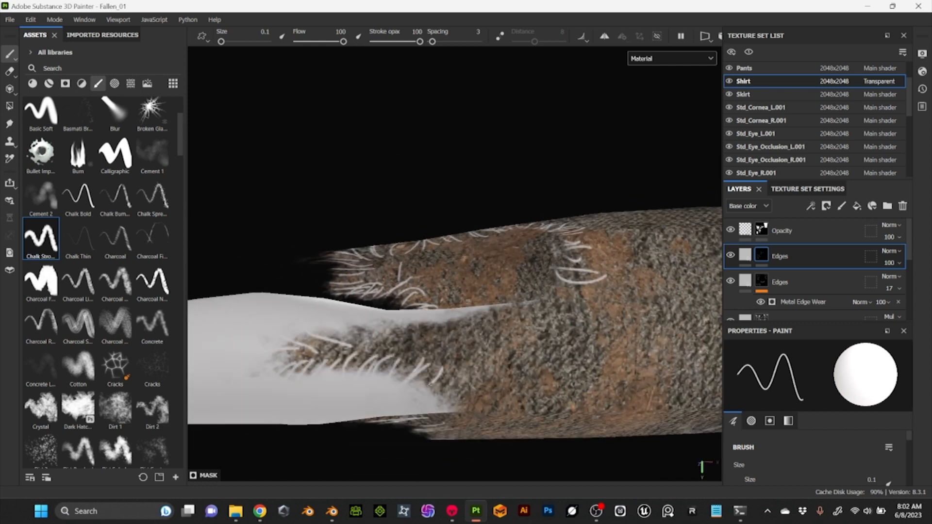
Fill in frayed threads around the remaining torn strips and notches of the right sleeve's cuff
alt+middle_drag(485, 272, 466, 310)
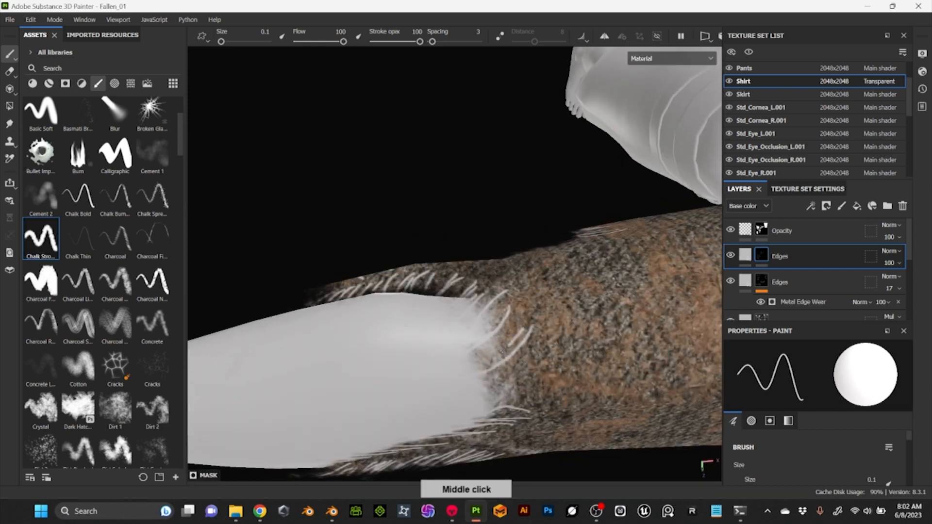
mouse_move(466, 272)
alt+mouse_down()
mouse_move(495, 311)
mouse_move(514, 233)
alt+mouse_up()
alt+middle_drag(524, 233, 427, 310)
drag(563, 154, 602, 117)
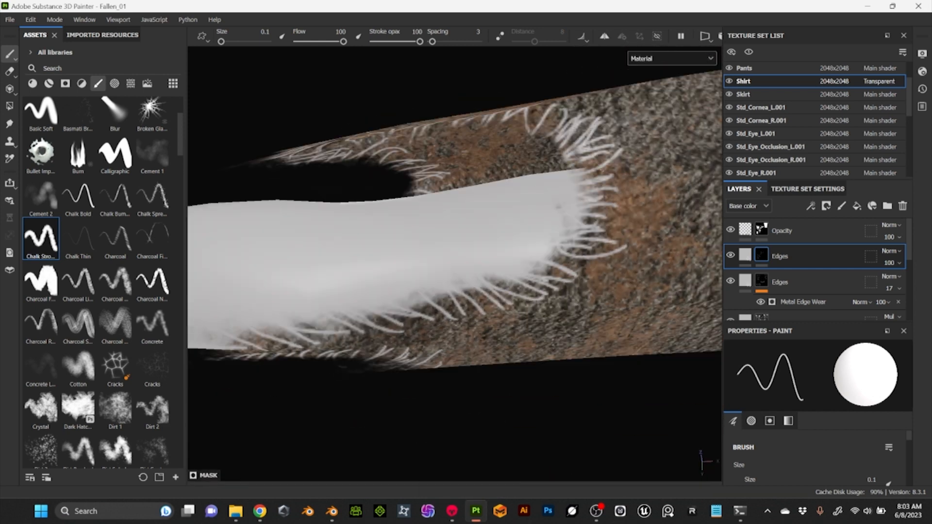
alt+right_drag(583, 194, 466, 233)
alt+drag(466, 233, 524, 184)
alt+right_drag(524, 184, 564, 105)
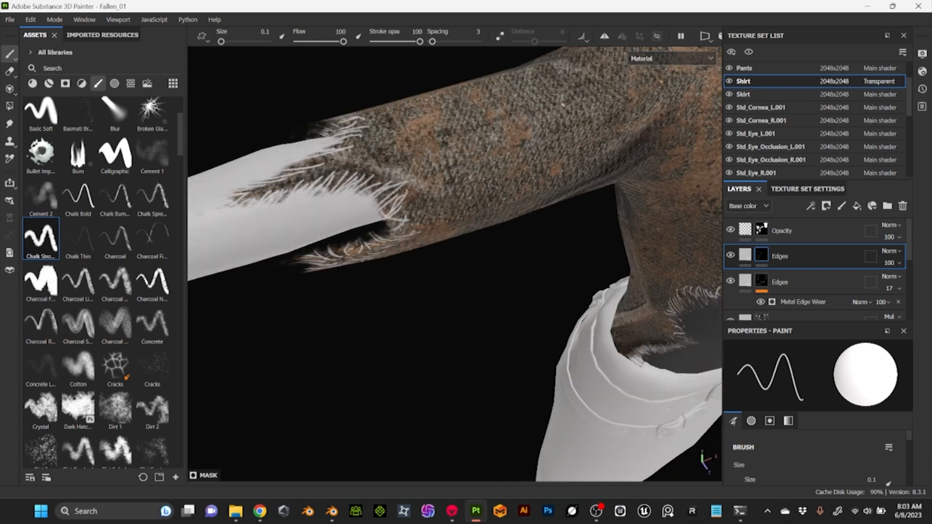
Paint frayed threads around the edge of the oval hole below the left armhole
alt+drag(466, 243, 568, 274)
alt+right_drag(568, 275, 602, 233)
drag(426, 141, 408, 114)
drag(403, 153, 391, 138)
drag(394, 160, 376, 135)
drag(379, 197, 360, 165)
drag(364, 210, 344, 196)
drag(376, 210, 339, 227)
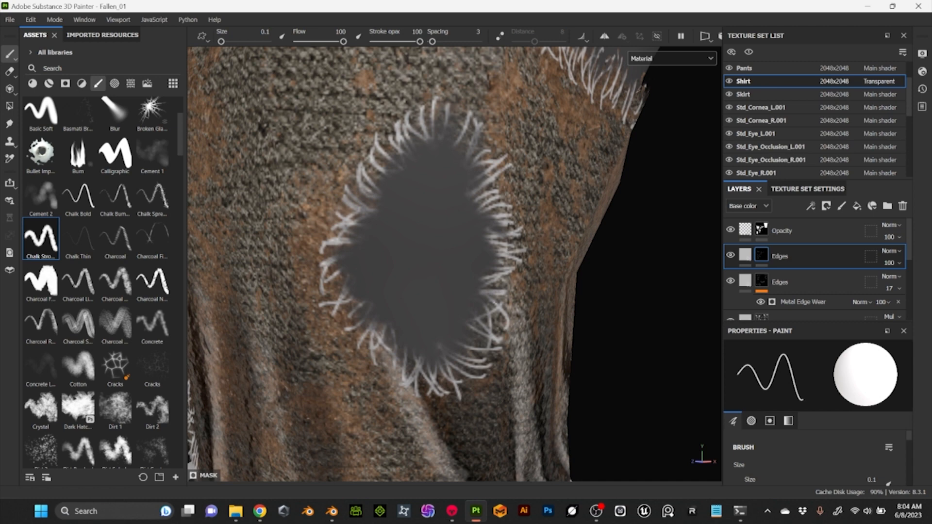
scroll(455, 262, down, 5)
scroll(454, 262, up, 3)
Switch to Photoshop and recolour the iris of Eye_Diffuse.png deep red, setting the layer beneath it to Multiply
right_click(755, 180)
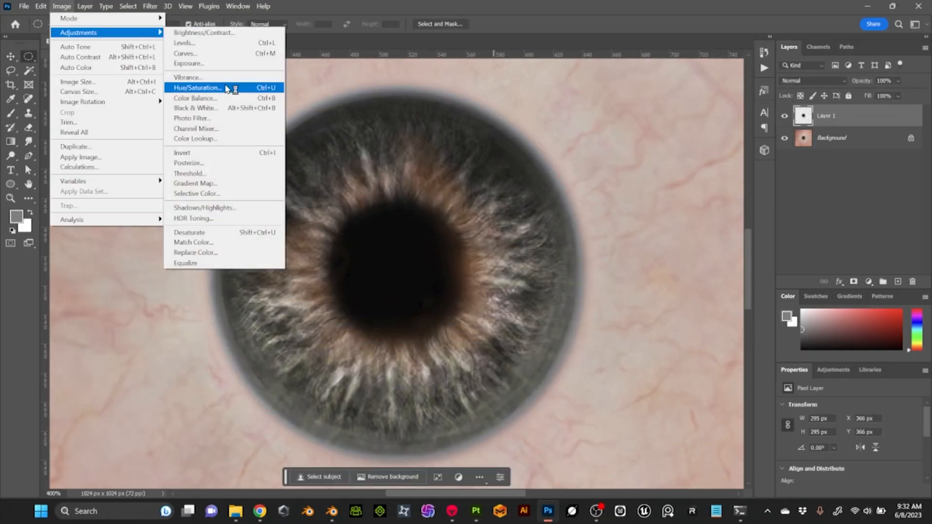
click(228, 88)
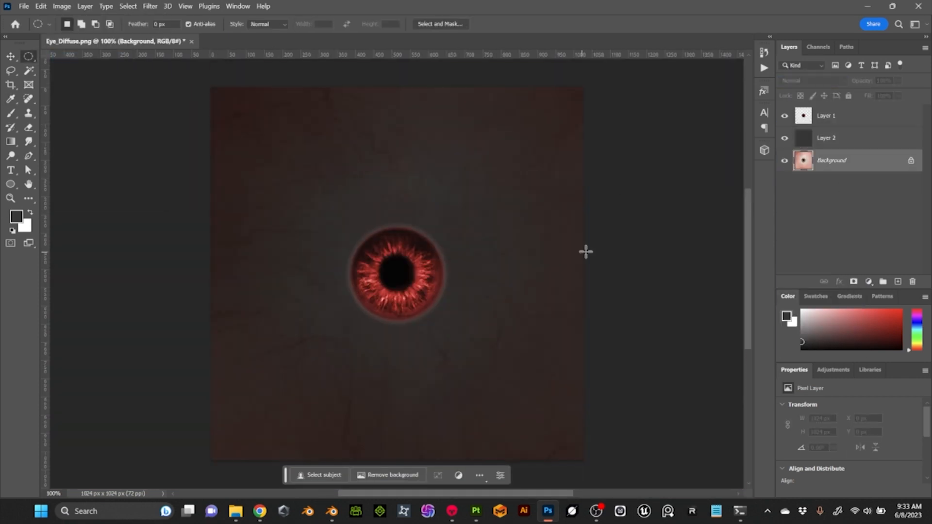
click(62, 6)
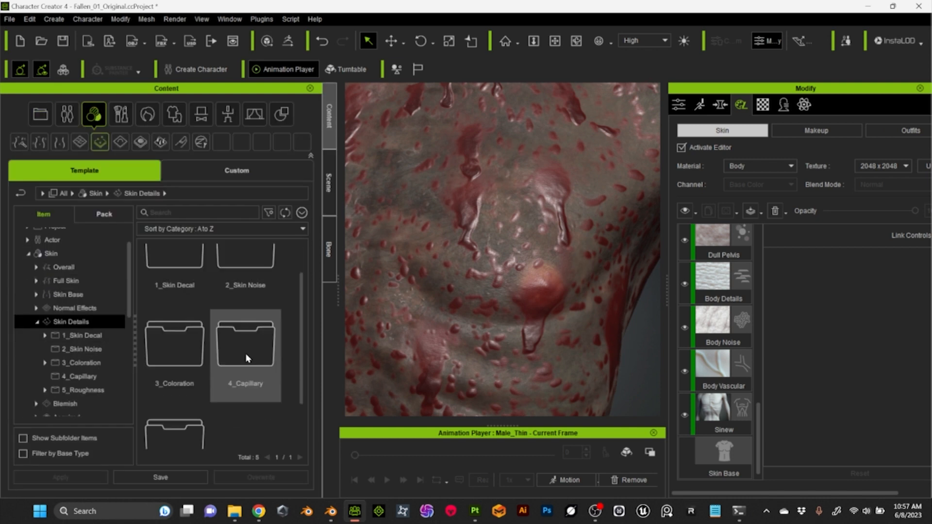
In Character Creator, add the Color Noise Dark skin detail to the body and Areola Decal 1 to the chest
double_click(175, 279)
click(375, 276)
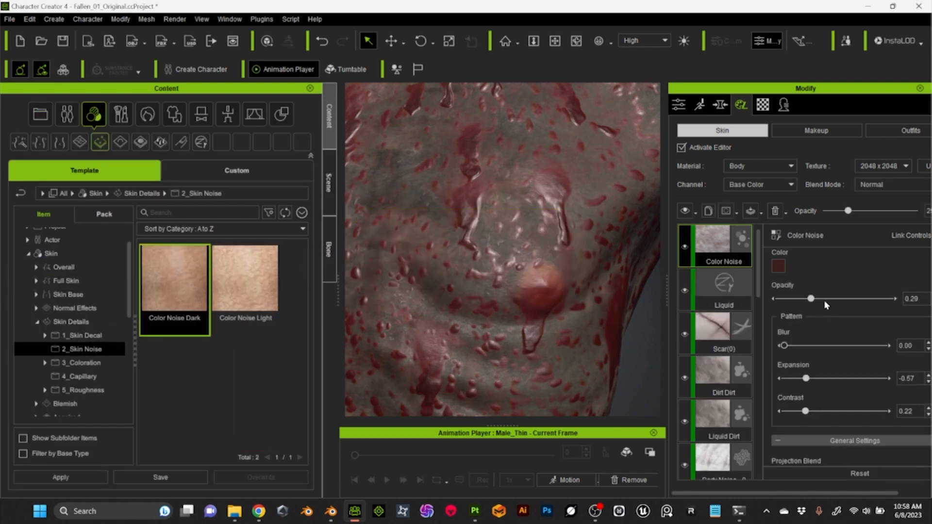
drag(174, 279, 515, 269)
drag(515, 269, 516, 270)
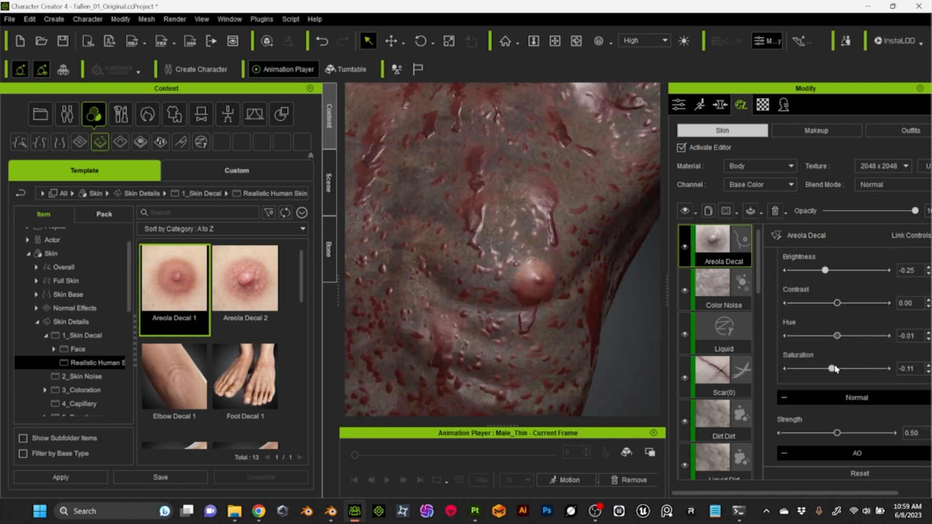
scroll(834, 369, down, 8)
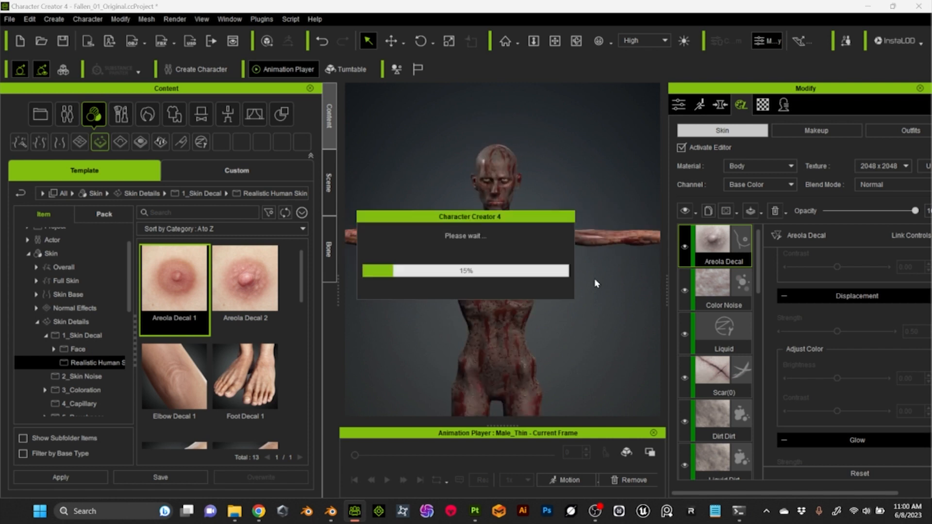
Export the character as an FBX file within the Enemies project folder
click(262, 19)
mouse_move(315, 76)
click(473, 78)
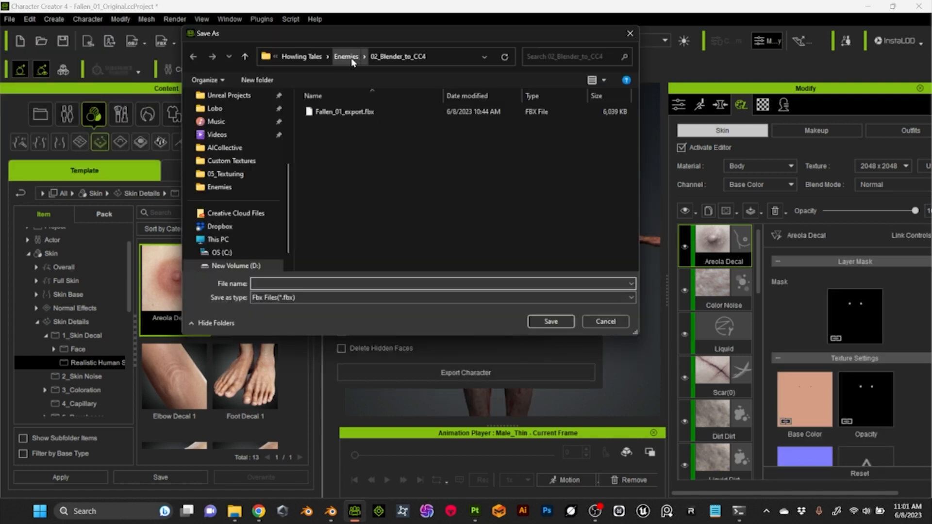
key(Return)
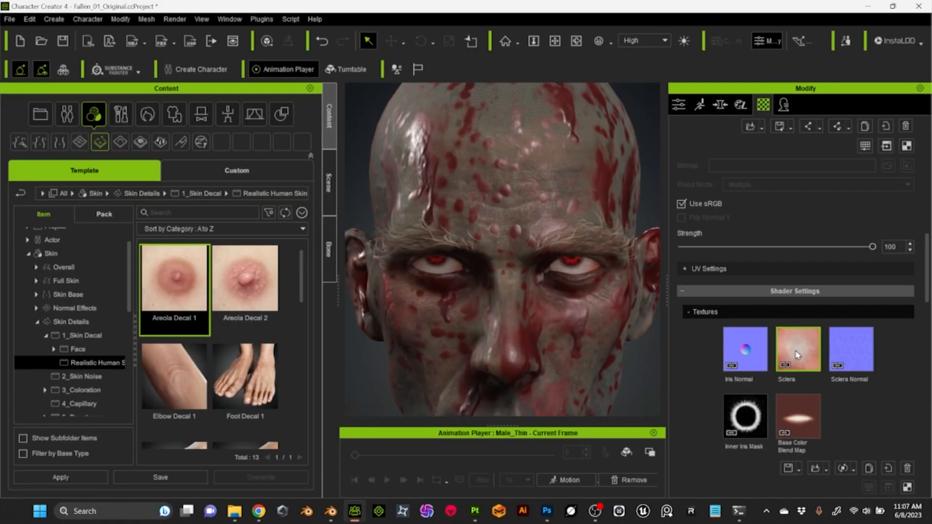
In Character Creator, load the darkened Sclera_Diffuse image as the sclera texture of both Std_Cornea_R and Std_Cornea_L
click(796, 354)
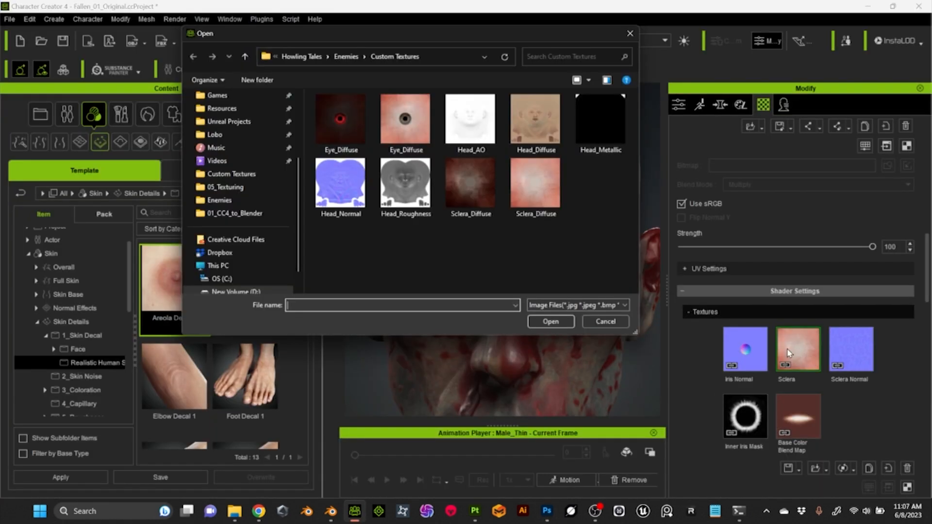
click(550, 321)
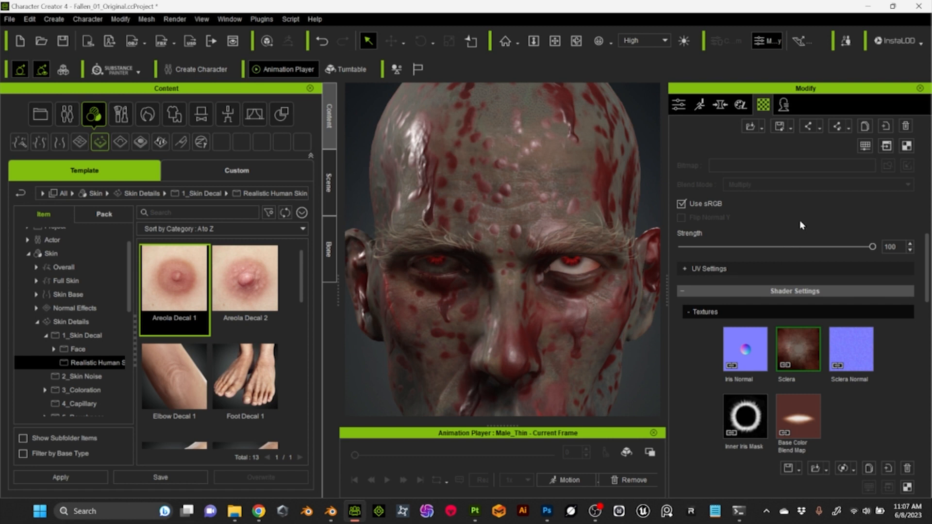
scroll(799, 220, up, 10)
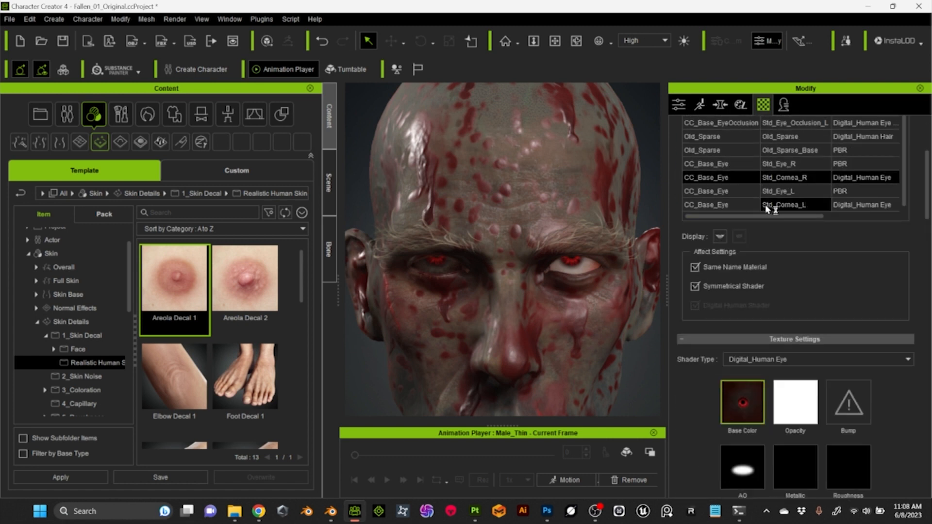
click(744, 194)
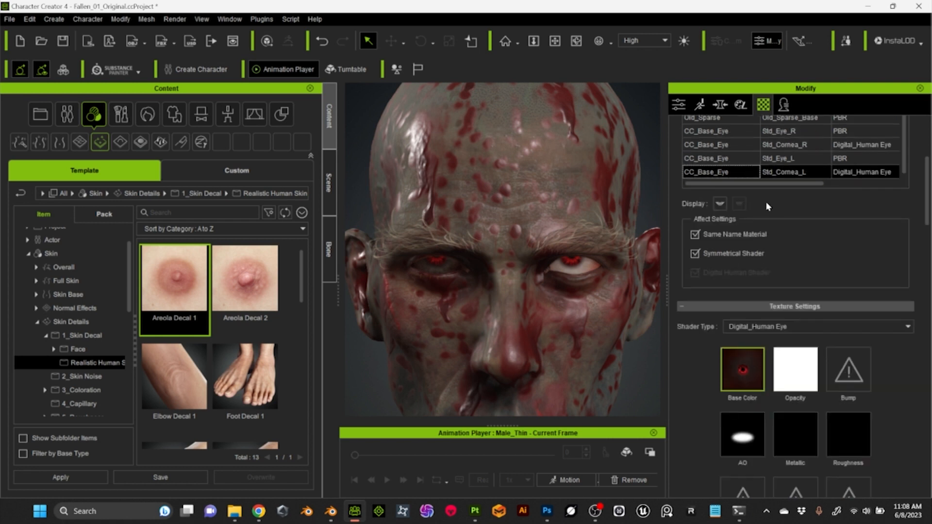
scroll(765, 202, down, 10)
click(798, 284)
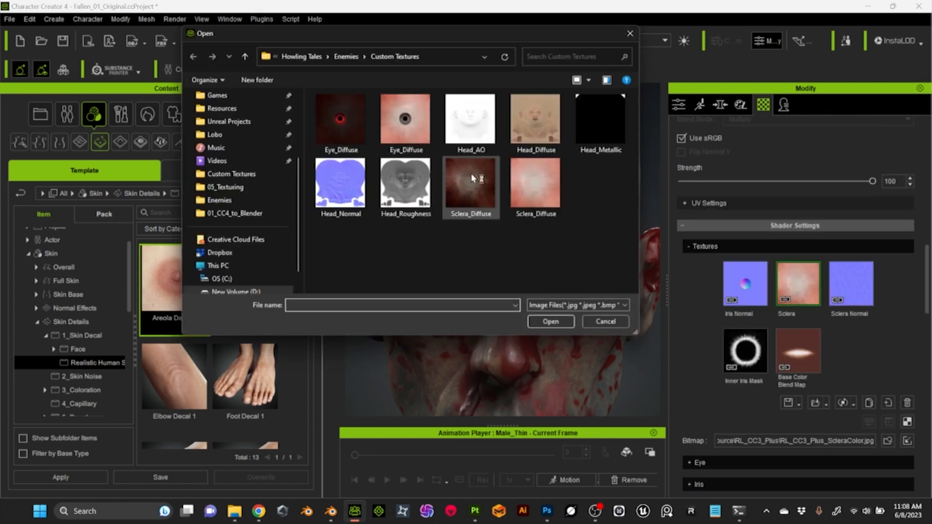
click(474, 179)
click(551, 322)
scroll(583, 346, down, 8)
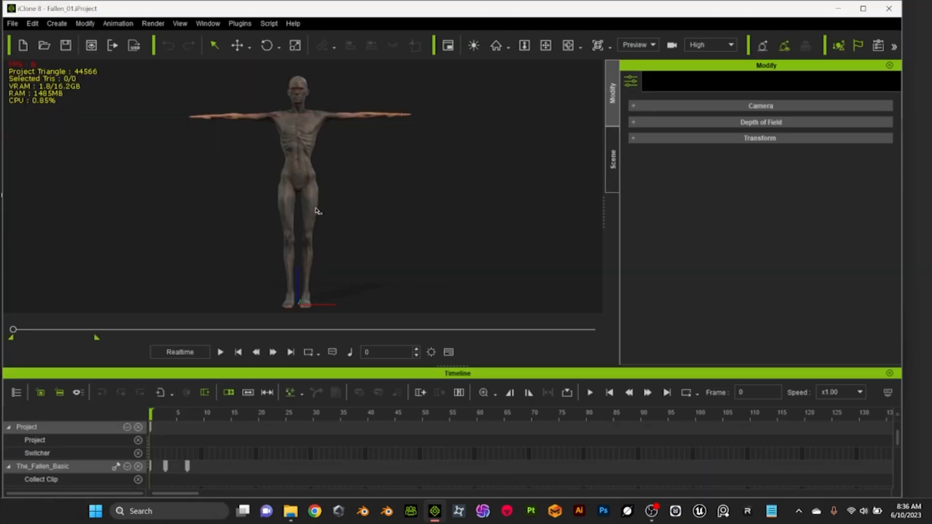
Switch to iClone and apply the D4_Angry facial expression from the 03-Angry style to The_Fallen_Basic with Face Key
click(321, 211)
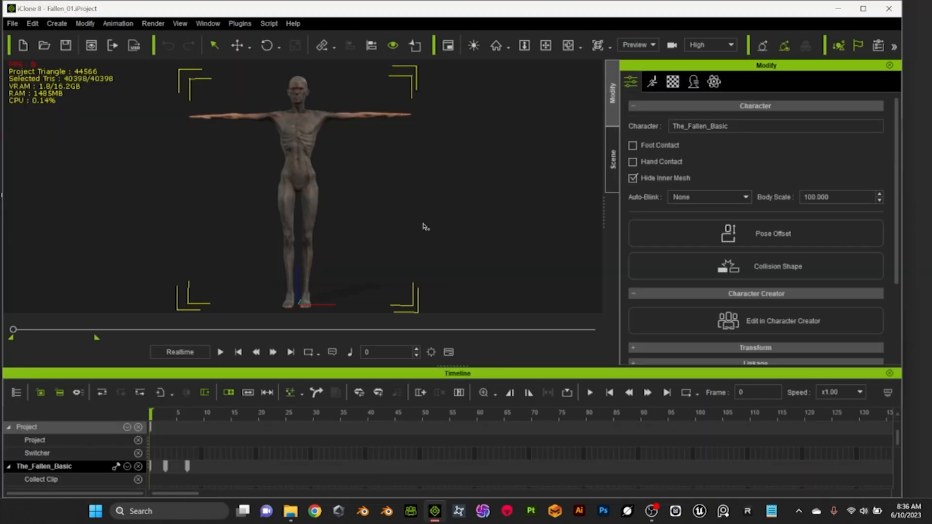
scroll(425, 227, up, 5)
click(652, 82)
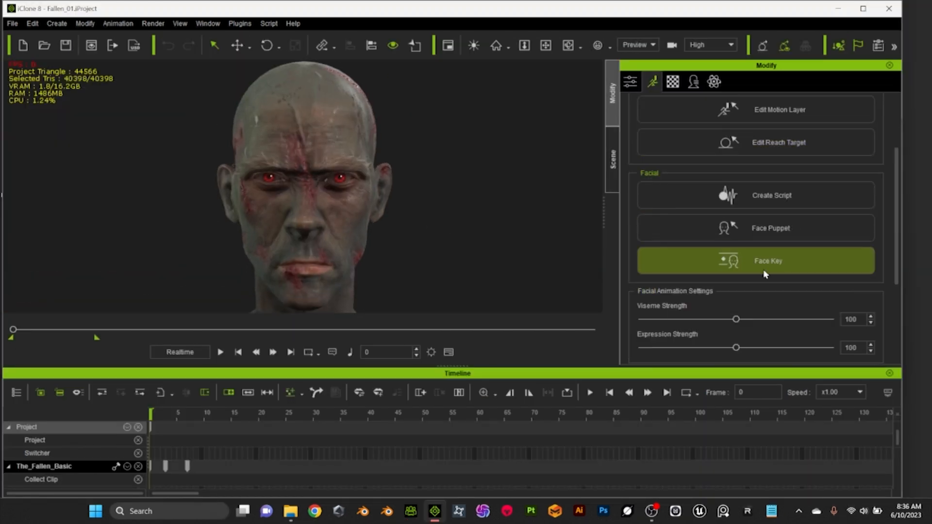
click(796, 268)
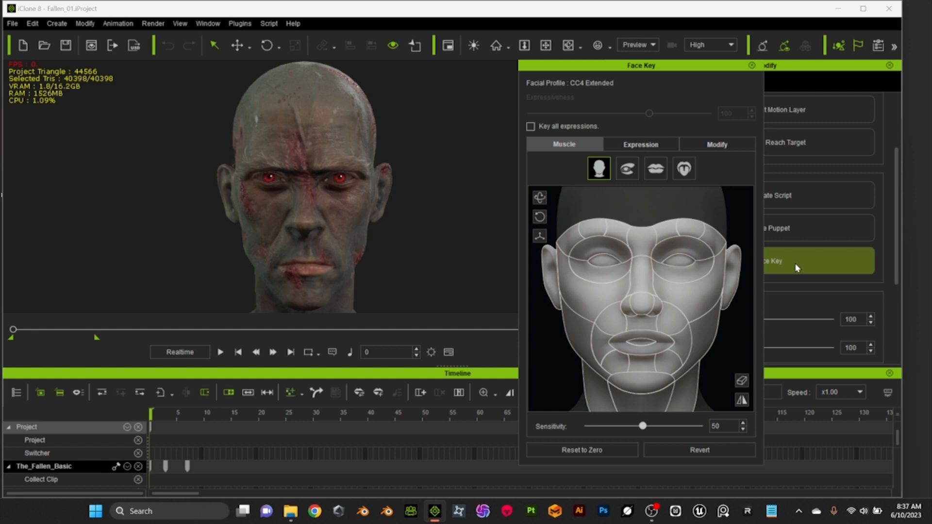
click(641, 144)
click(661, 309)
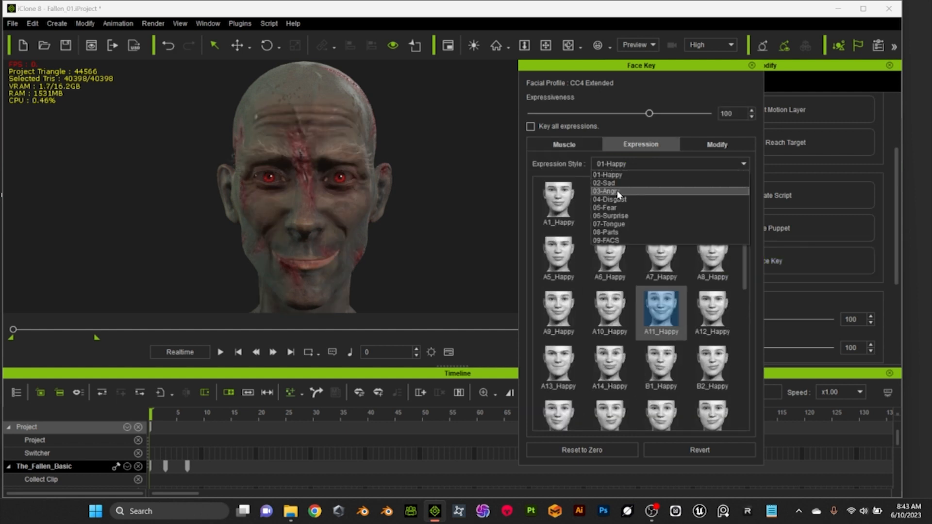
click(619, 192)
click(661, 401)
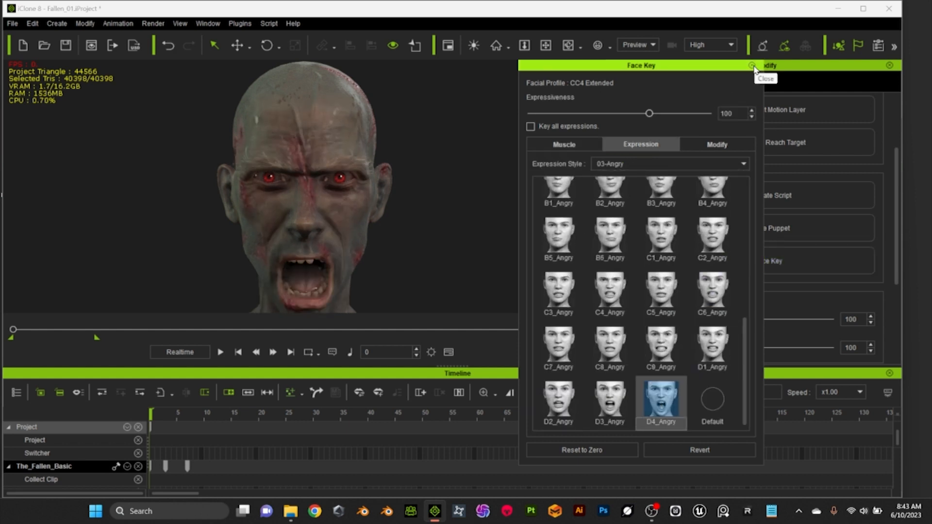
click(753, 66)
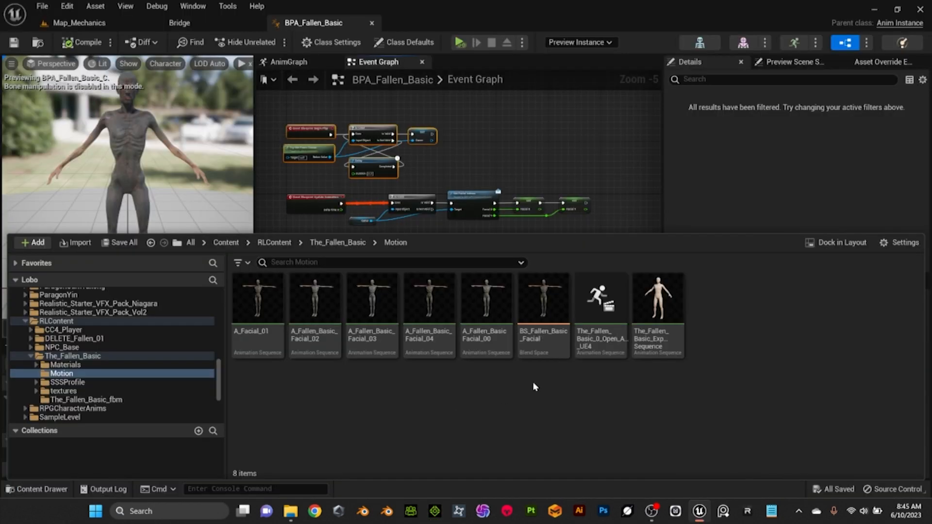
In Unreal Engine, dock the BS_Fallen_Basic_Facial blend space in the main window and examine its expressions on the character's face
double_click(539, 321)
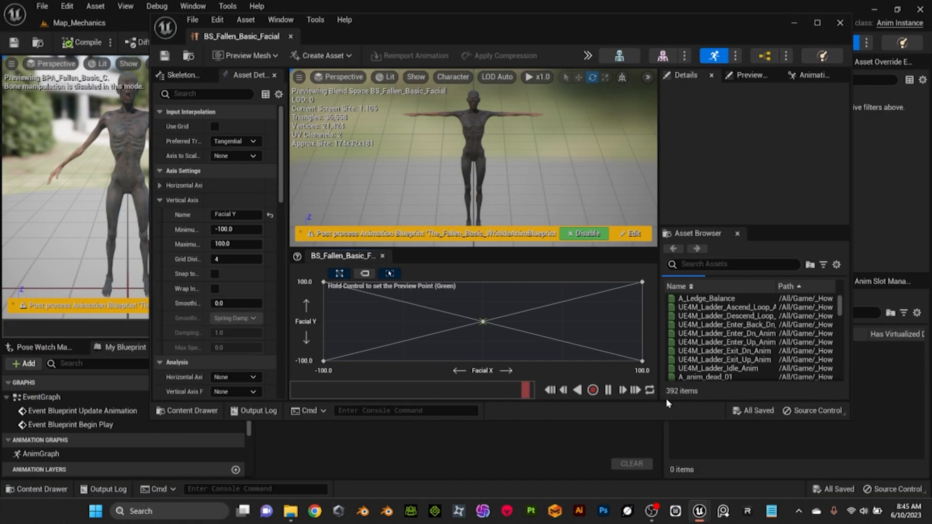
drag(401, 19, 422, 80)
drag(241, 96, 315, 24)
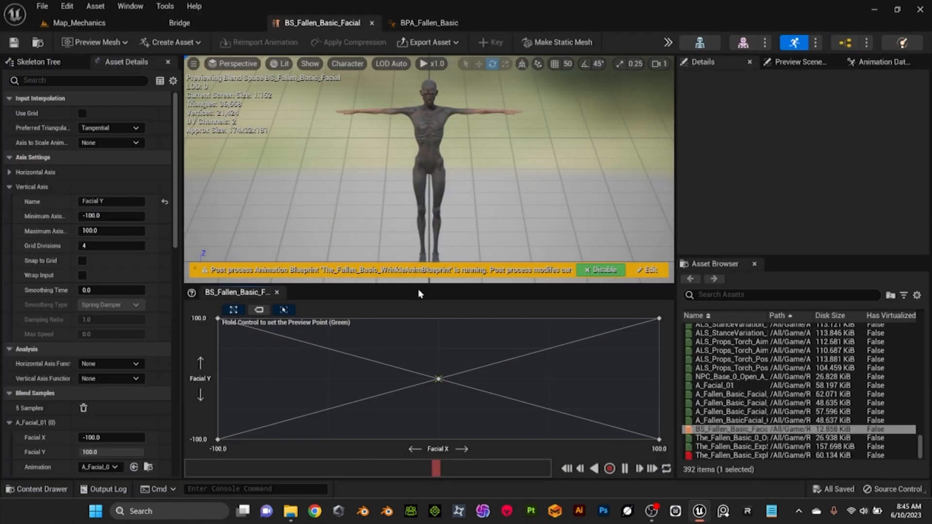
scroll(450, 145, up, 5)
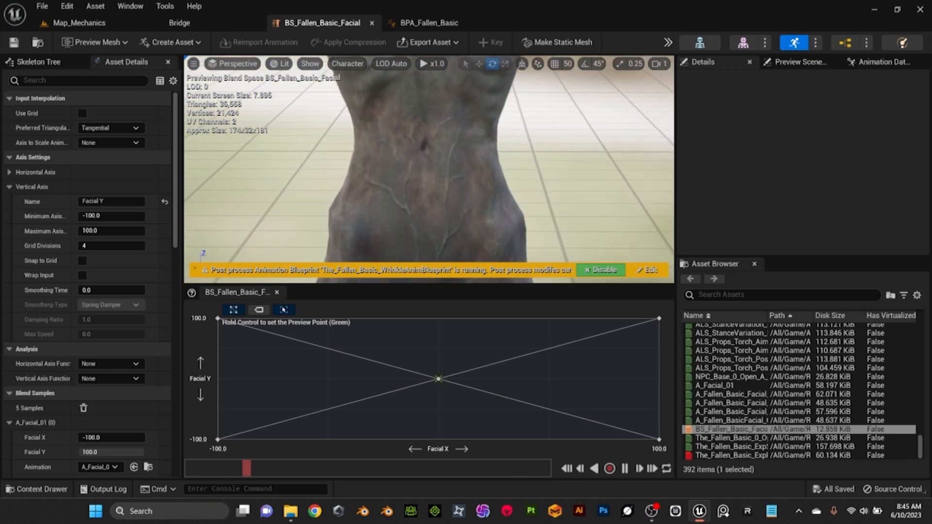
right_drag(491, 146, 491, 75)
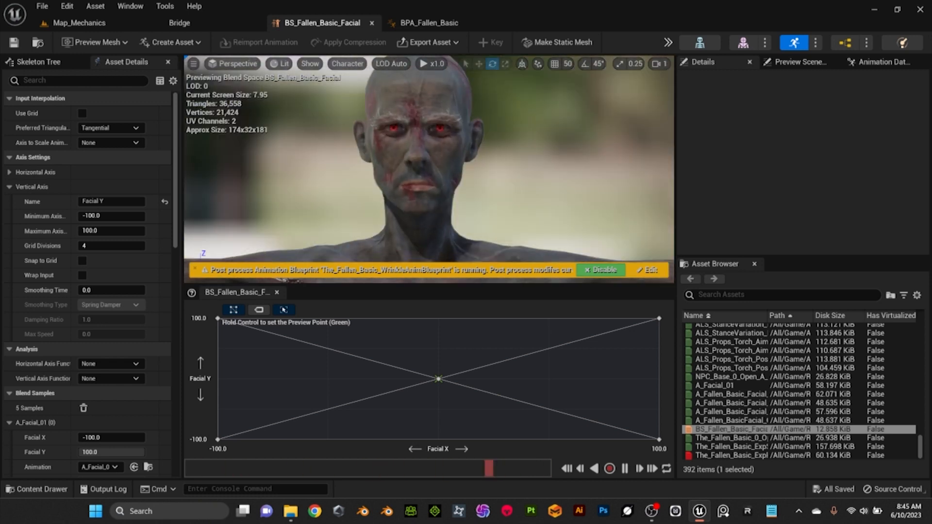
middle_drag(490, 147, 490, 128)
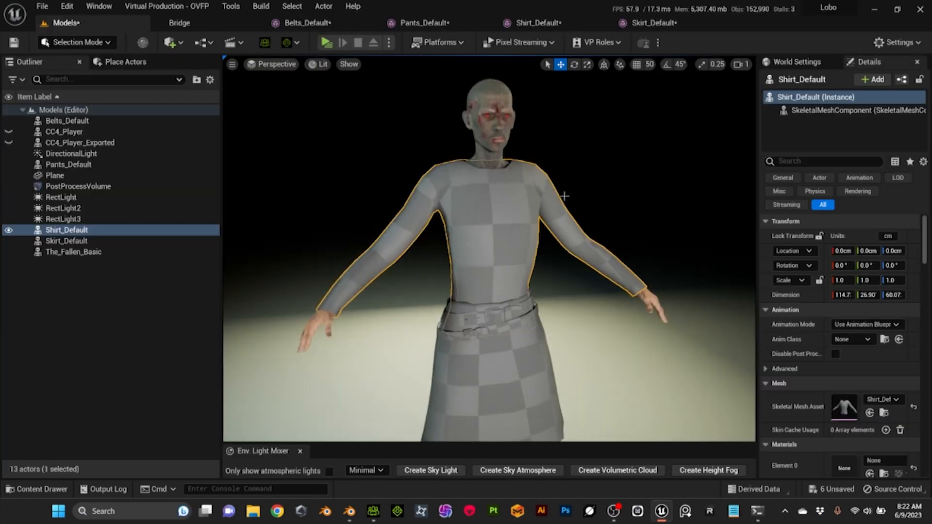
Assign the belts material to the material slot of the Belts_Default mesh and save the mesh
click(305, 23)
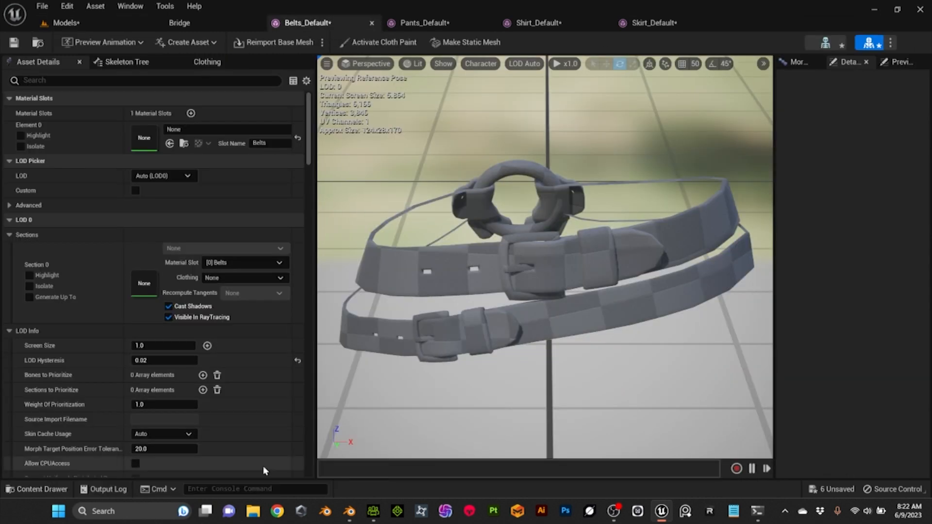
click(36, 489)
click(373, 230)
double_click(326, 278)
double_click(325, 282)
click(260, 297)
click(170, 144)
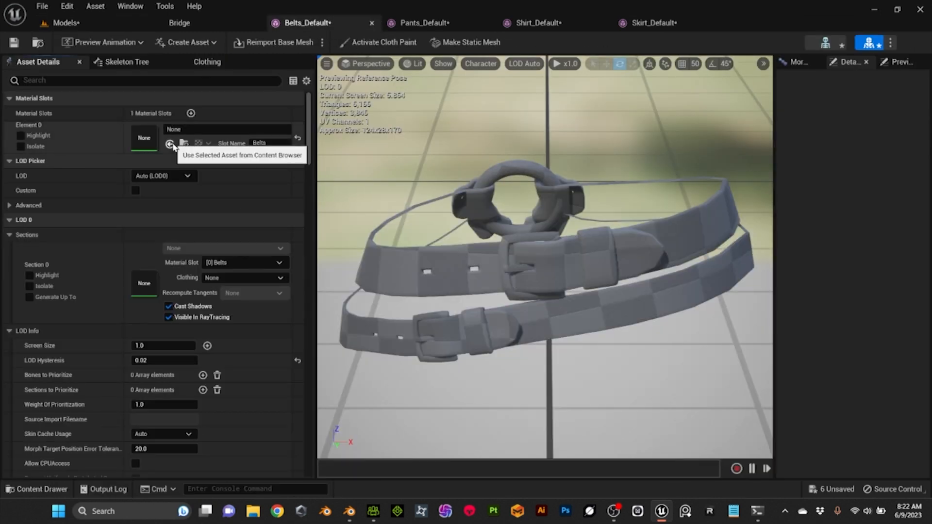
click(17, 44)
Assign the MI_Pants material to the material slot of the Pants_Default mesh
click(420, 25)
click(37, 489)
click(314, 285)
click(170, 145)
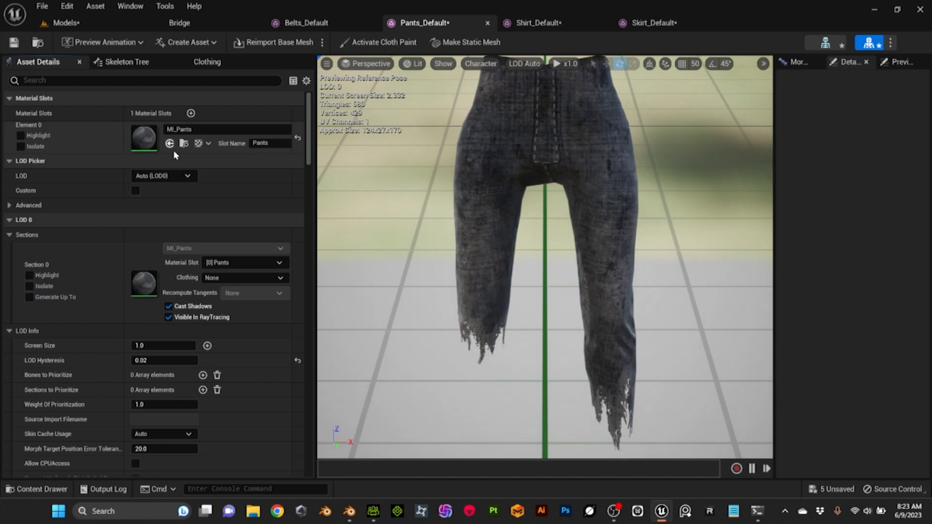
Assign the shirt material to the Shirt_Default mesh, check it in the preview and save the mesh
click(538, 23)
click(37, 488)
click(372, 293)
click(170, 145)
alt+drag(550, 249, 719, 262)
key(ctrl+s)
Assign the MI_Skirt material to the material slot of the Skirt_Default mesh
click(653, 23)
click(36, 489)
click(430, 292)
click(170, 145)
scroll(594, 244, down, 5)
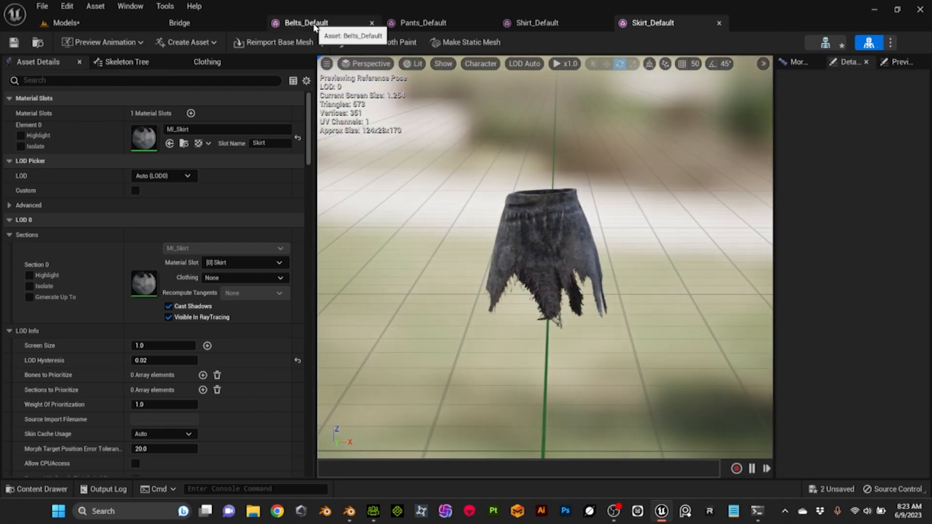
Return to the Models level and inspect the fully dressed Fallen character from several angles
click(66, 23)
click(548, 278)
alt+drag(548, 279, 272, 271)
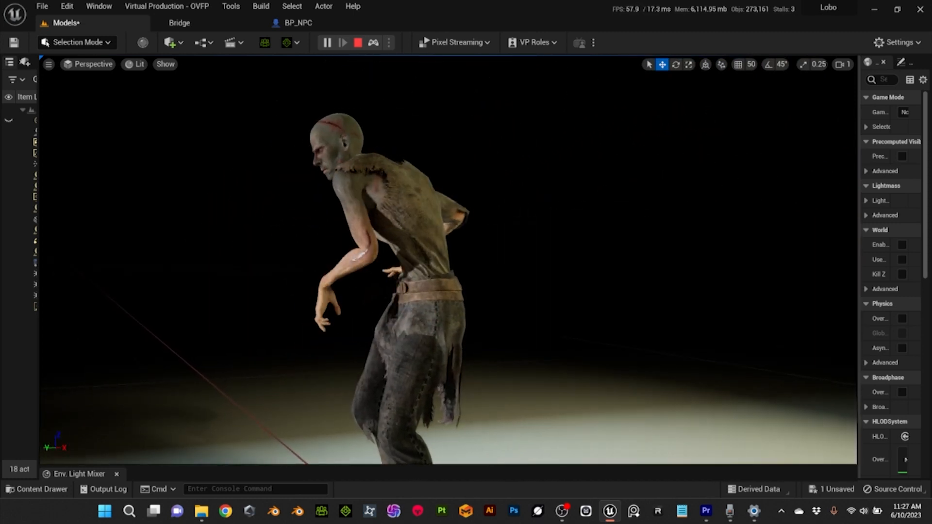
alt+right_drag(461, 242, 461, 243)
alt+drag(462, 242, 509, 204)
alt+middle_drag(461, 243, 694, 219)
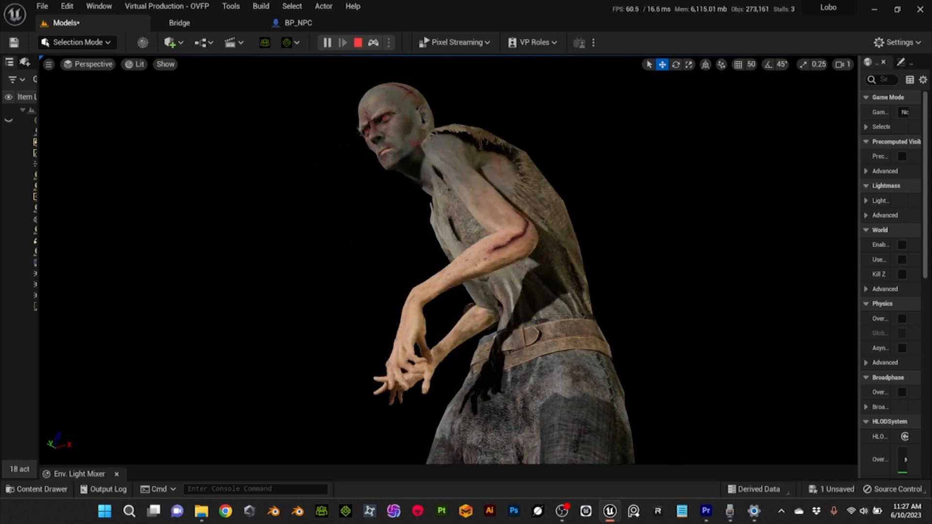